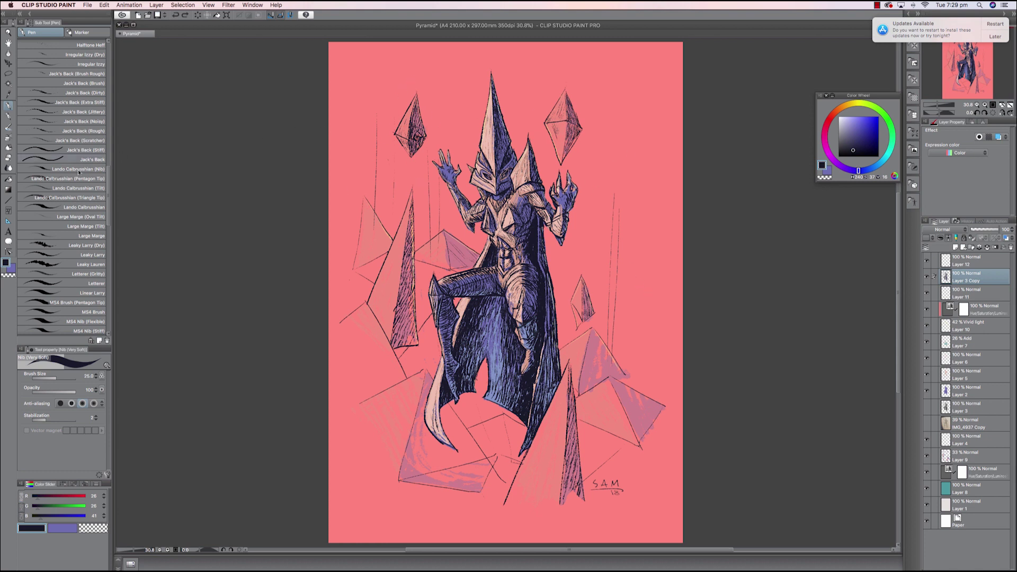
{"action": "mouse_move", "coordinate": [110, 207]}
{"action": "left_mouse_down"}
{"action": "mouse_move", "coordinate": [121, 159]}
{"action": "mouse_move", "coordinate": [116, 62]}
{"action": "left_mouse_up"}
{"action": "left_click", "coordinate": [960, 266]}
{"action": "left_click", "coordinate": [943, 281]}
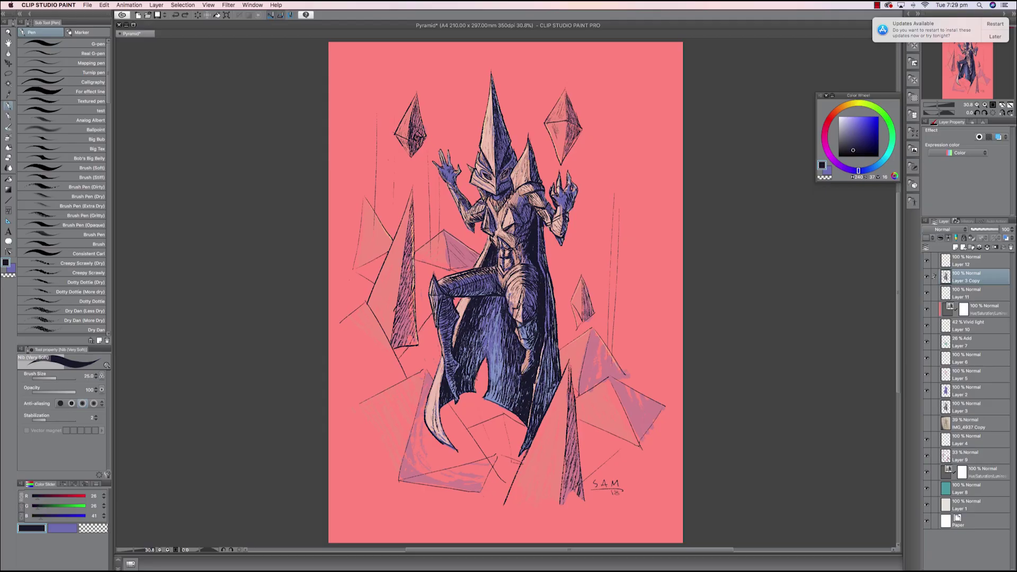
{"action": "key", "text": "super+plus"}
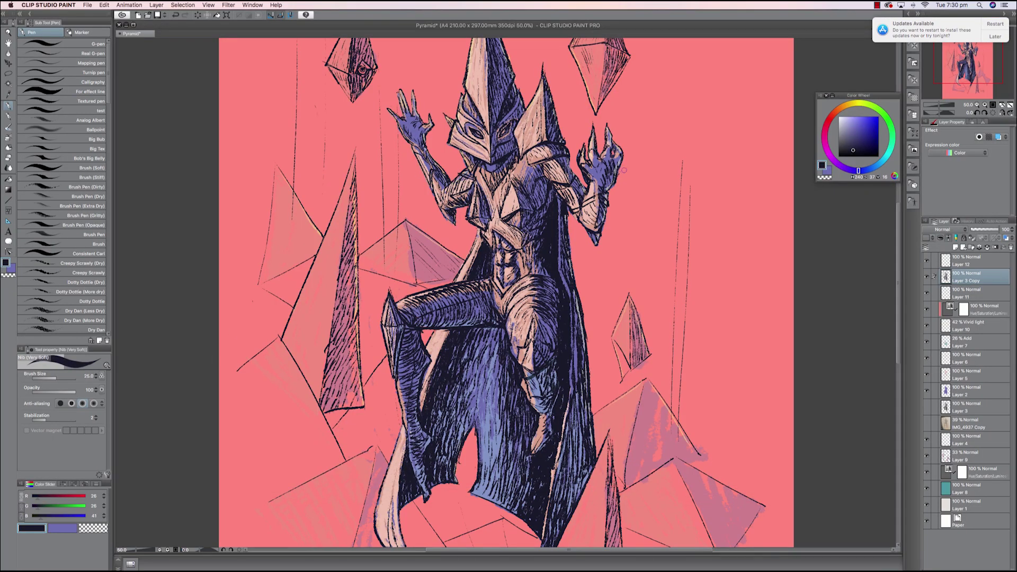
{"action": "scroll", "coordinate": [623, 168], "scroll_direction": "down", "scroll_amount": 1}
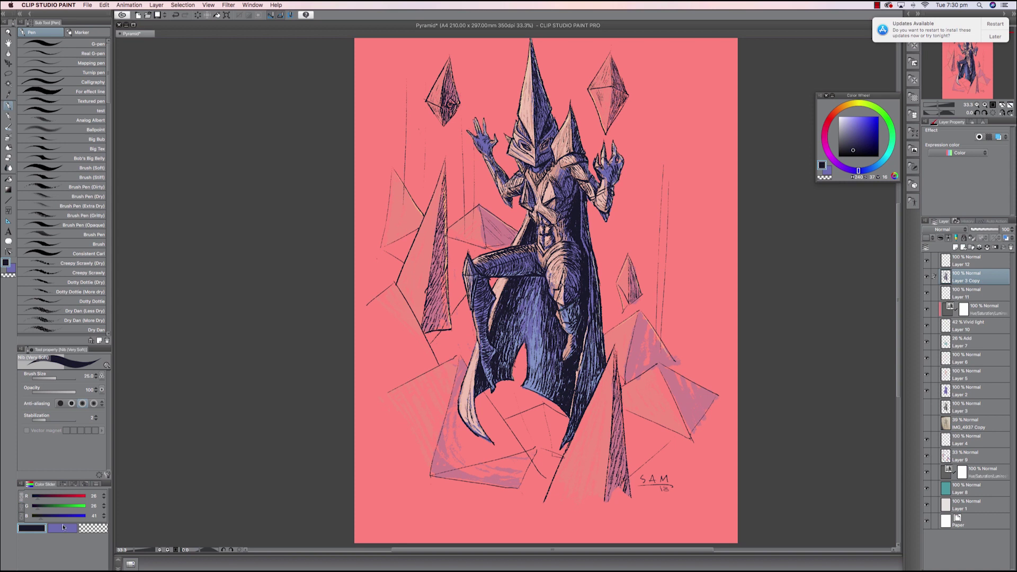
Erase ink from the peak of the pyramid beside the figure using the Nib (Very Soft) pen with the transparent colour
{"action": "left_click", "coordinate": [92, 528]}
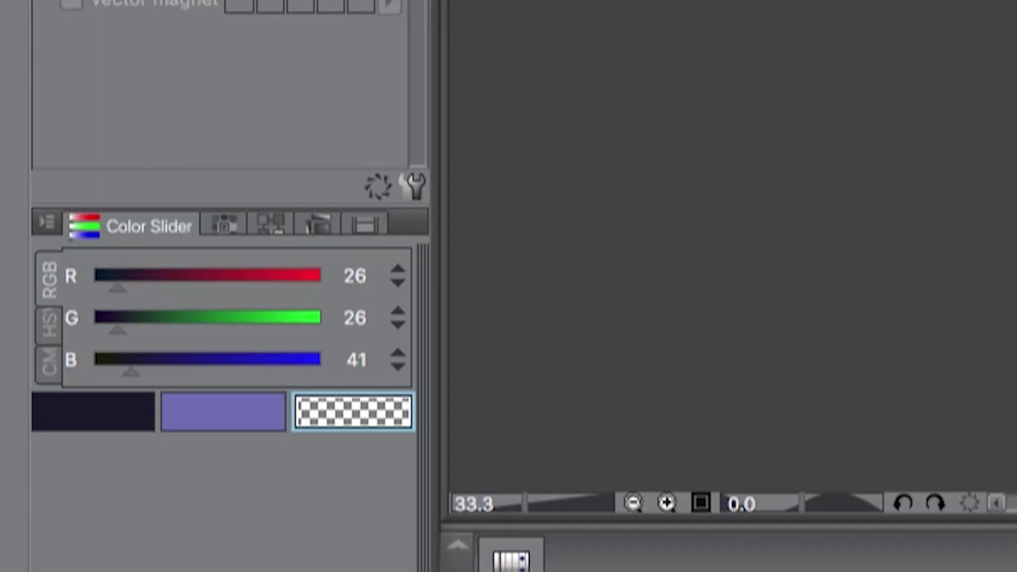
{"action": "key", "text": "super+equal"}
{"action": "key", "text": "super+equal"}
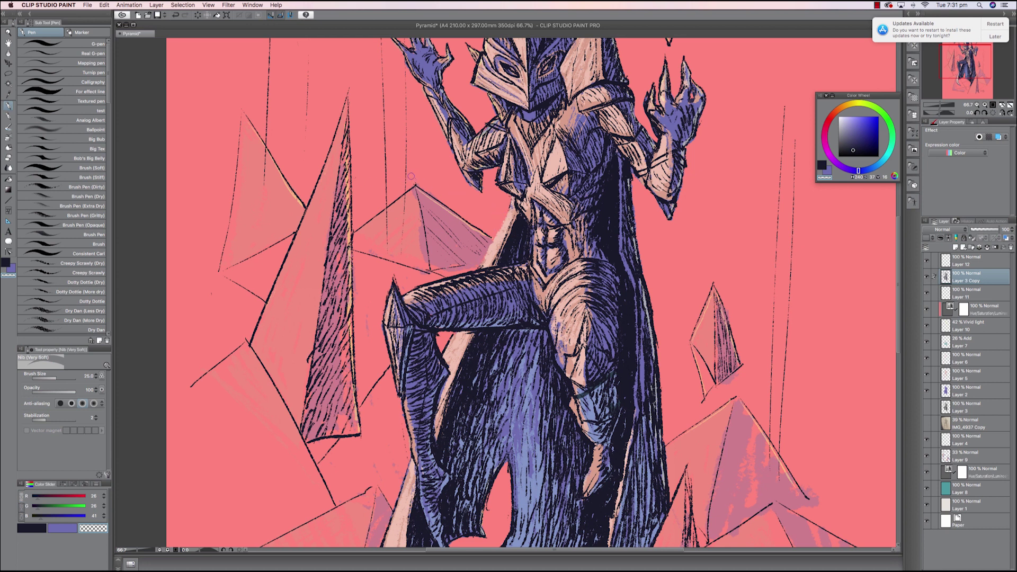
{"action": "left_click_drag", "start_coordinate": [415, 186], "coordinate": [452, 210]}
Choose the Hard eraser and reduce its brush size to 50
{"action": "left_click", "coordinate": [9, 159]}
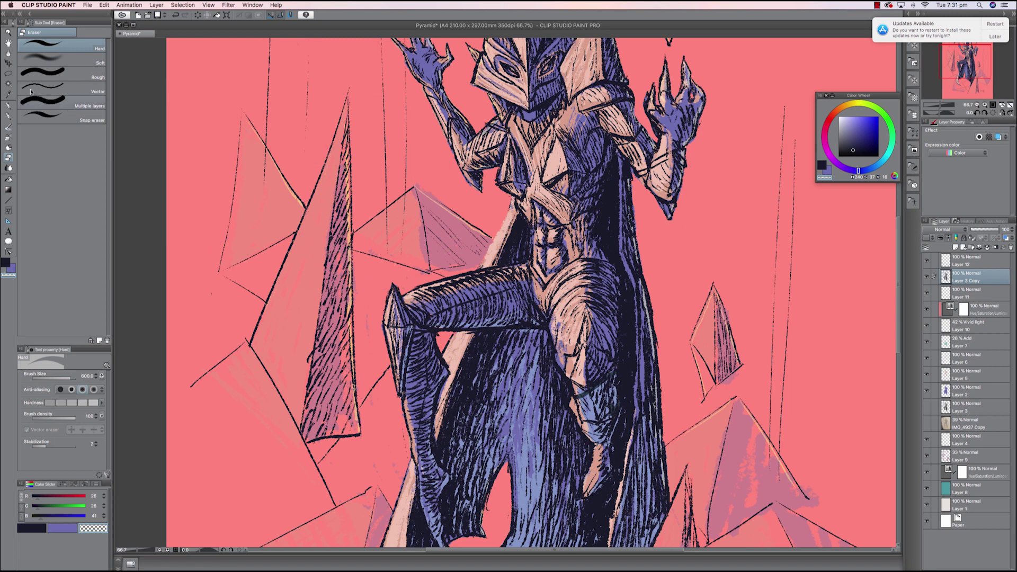
{"action": "key", "text": "bracketleft"}
{"action": "key", "text": "bracketleft"}
{"action": "key", "text": "bracketleft"}
{"action": "key", "text": "bracketleft"}
{"action": "key", "text": "bracketleft"}
{"action": "key", "text": "bracketleft"}
{"action": "key", "text": "bracketleft"}
{"action": "key", "text": "bracketleft"}
{"action": "key", "text": "bracketleft"}
{"action": "key", "text": "bracketleft"}
{"action": "key", "text": "bracketleft"}
{"action": "key", "text": "bracketleft"}
Paint a dark stroke over the pyramid beside the figure with the Watercolor Woolworth brush in the main colour
{"action": "left_click", "coordinate": [9, 105]}
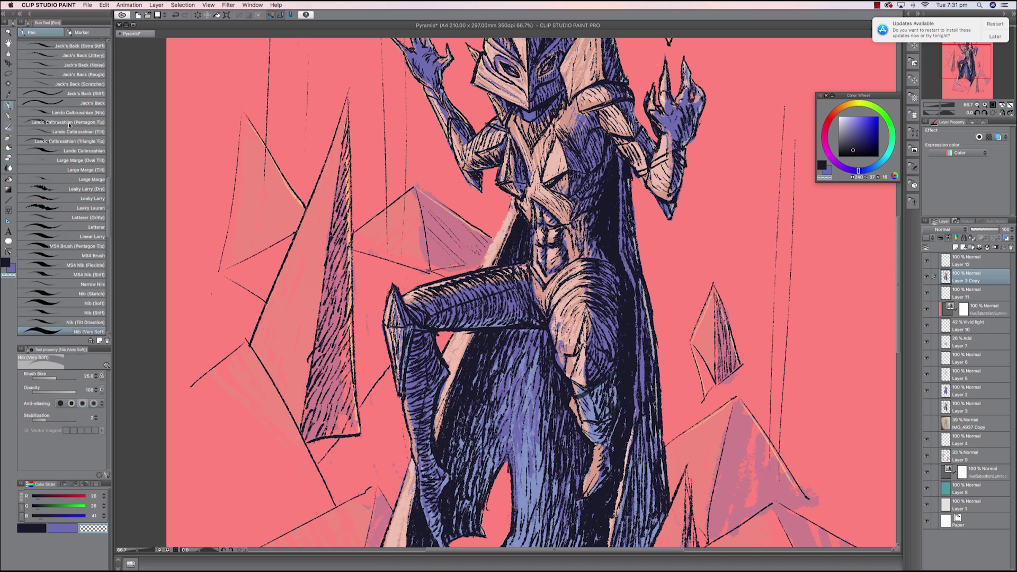
{"action": "left_click", "coordinate": [7, 127]}
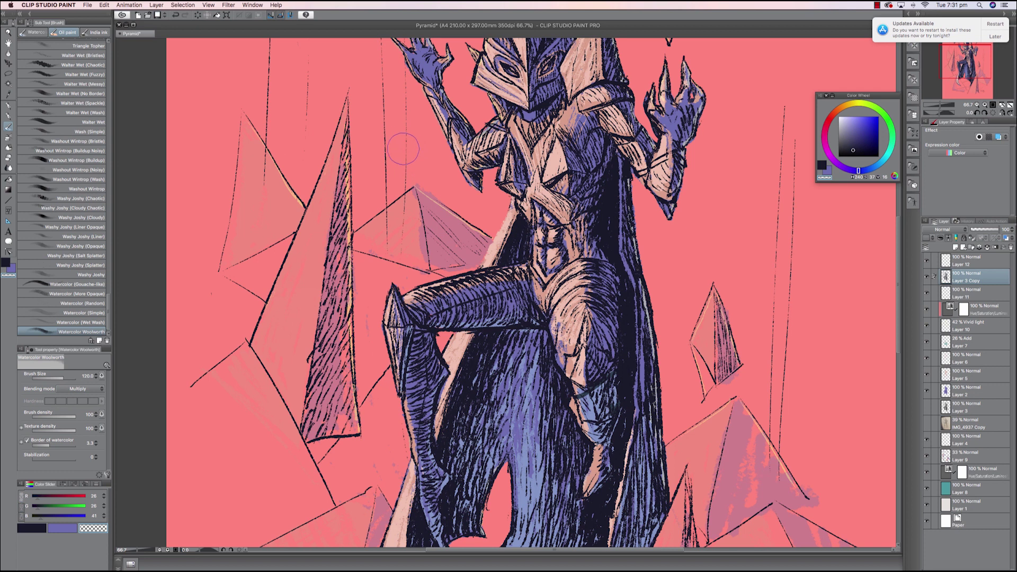
{"action": "key", "text": "c"}
{"action": "left_click_drag", "start_coordinate": [366, 148], "coordinate": [413, 212]}
Try erasing part of the dark watercolour stroke with the Hard eraser, and undo it
{"action": "left_click", "coordinate": [8, 157]}
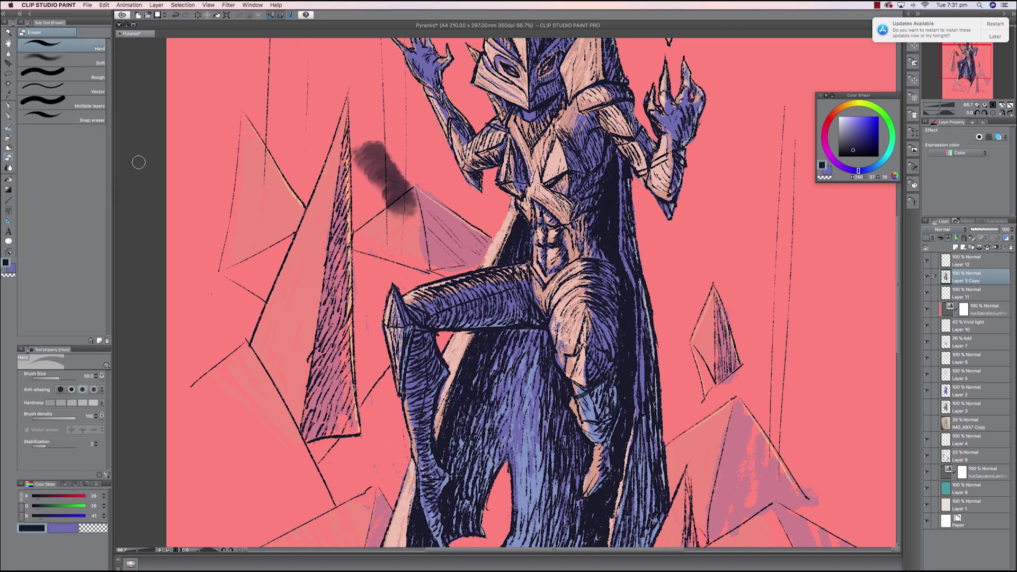
{"action": "mouse_move", "coordinate": [387, 159]}
{"action": "left_mouse_down"}
{"action": "mouse_move", "coordinate": [376, 173]}
{"action": "mouse_move", "coordinate": [406, 213]}
{"action": "mouse_move", "coordinate": [348, 151]}
{"action": "left_mouse_up"}
{"action": "key", "text": "super+z"}
Build up a dark Watercolor Woolworth patch above the pyramids, and rub it out with the same brush in transparent colour
{"action": "key", "text": "b"}
{"action": "mouse_move", "coordinate": [374, 137]}
{"action": "left_mouse_down"}
{"action": "mouse_move", "coordinate": [390, 155]}
{"action": "mouse_move", "coordinate": [372, 93]}
{"action": "mouse_move", "coordinate": [407, 170]}
{"action": "mouse_move", "coordinate": [387, 106]}
{"action": "mouse_move", "coordinate": [417, 145]}
{"action": "mouse_move", "coordinate": [397, 143]}
{"action": "mouse_move", "coordinate": [341, 93]}
{"action": "mouse_move", "coordinate": [360, 130]}
{"action": "mouse_move", "coordinate": [302, 97]}
{"action": "mouse_move", "coordinate": [403, 231]}
{"action": "mouse_move", "coordinate": [375, 210]}
{"action": "mouse_move", "coordinate": [397, 216]}
{"action": "left_mouse_up"}
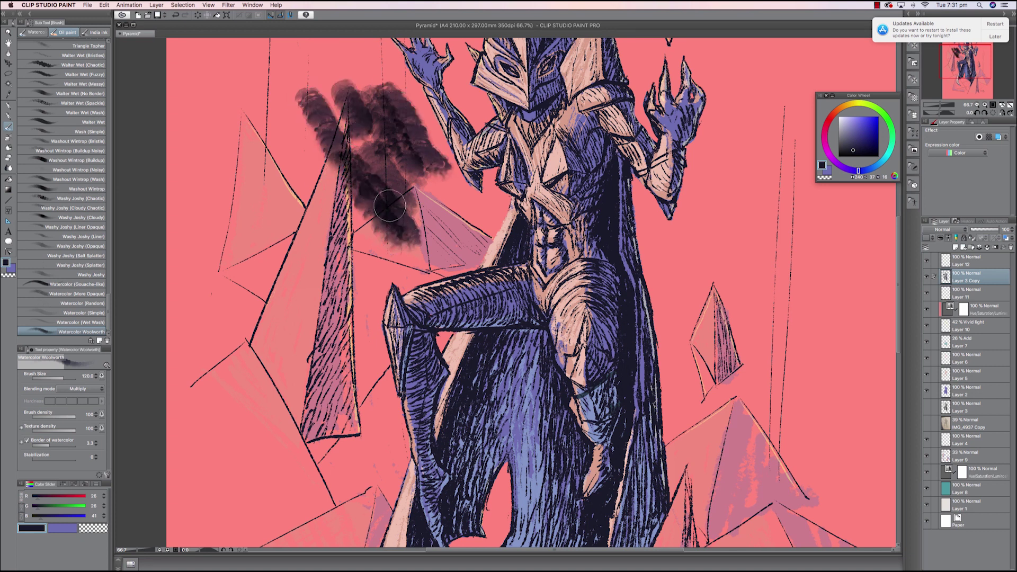
{"action": "key", "text": "c"}
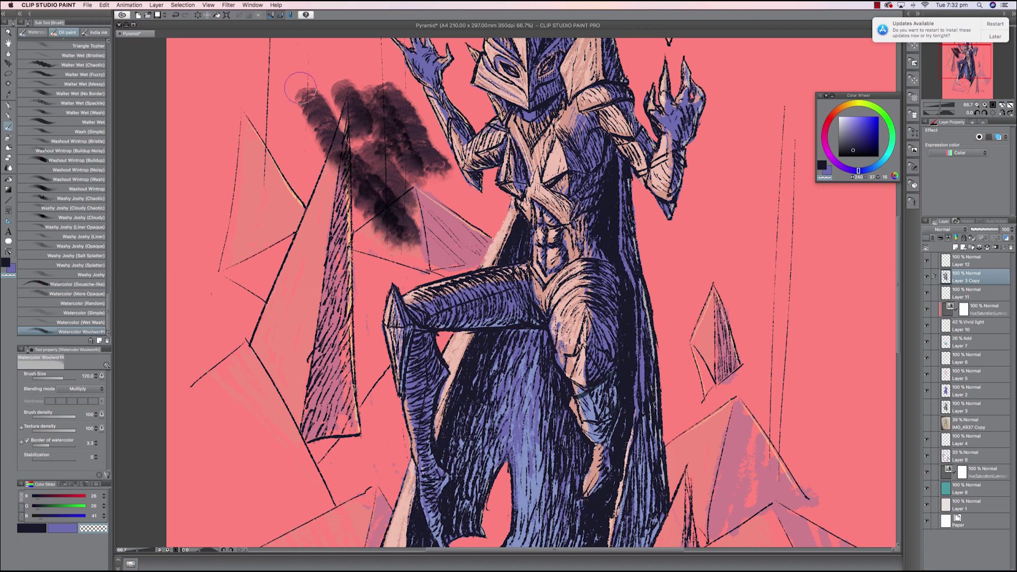
{"action": "mouse_move", "coordinate": [300, 84]}
{"action": "left_mouse_down"}
{"action": "mouse_move", "coordinate": [384, 207]}
{"action": "mouse_move", "coordinate": [298, 98]}
{"action": "mouse_move", "coordinate": [311, 126]}
{"action": "mouse_move", "coordinate": [409, 242]}
{"action": "mouse_move", "coordinate": [308, 110]}
{"action": "mouse_move", "coordinate": [317, 112]}
{"action": "mouse_move", "coordinate": [410, 241]}
{"action": "mouse_move", "coordinate": [308, 156]}
{"action": "mouse_move", "coordinate": [297, 129]}
{"action": "mouse_move", "coordinate": [399, 244]}
{"action": "mouse_move", "coordinate": [316, 135]}
{"action": "mouse_move", "coordinate": [408, 196]}
{"action": "mouse_move", "coordinate": [344, 83]}
{"action": "mouse_move", "coordinate": [423, 211]}
{"action": "mouse_move", "coordinate": [336, 87]}
{"action": "mouse_move", "coordinate": [427, 209]}
{"action": "mouse_move", "coordinate": [341, 104]}
{"action": "mouse_move", "coordinate": [401, 134]}
{"action": "mouse_move", "coordinate": [368, 74]}
{"action": "mouse_move", "coordinate": [442, 180]}
{"action": "mouse_move", "coordinate": [391, 81]}
{"action": "mouse_move", "coordinate": [445, 177]}
{"action": "mouse_move", "coordinate": [366, 83]}
{"action": "mouse_move", "coordinate": [414, 167]}
{"action": "mouse_move", "coordinate": [367, 79]}
{"action": "mouse_move", "coordinate": [429, 174]}
{"action": "mouse_move", "coordinate": [320, 86]}
{"action": "mouse_move", "coordinate": [421, 197]}
{"action": "mouse_move", "coordinate": [352, 120]}
{"action": "mouse_move", "coordinate": [394, 146]}
{"action": "mouse_move", "coordinate": [460, 248]}
{"action": "left_mouse_up"}
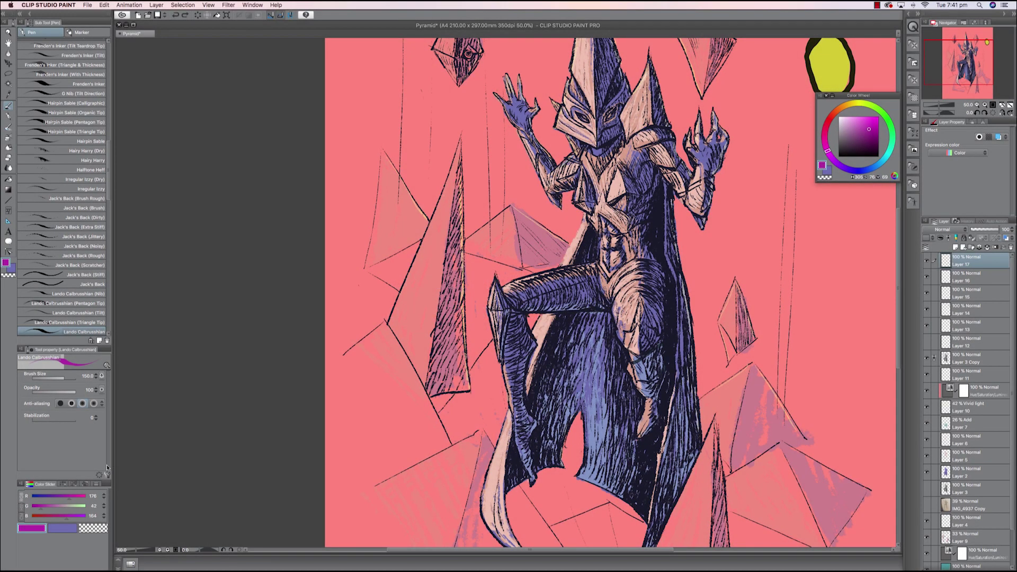
Examine the Brush shape and Starting and ending settings in the Lando Calbrusshian pen's sub tool details
{"action": "left_click", "coordinate": [100, 476]}
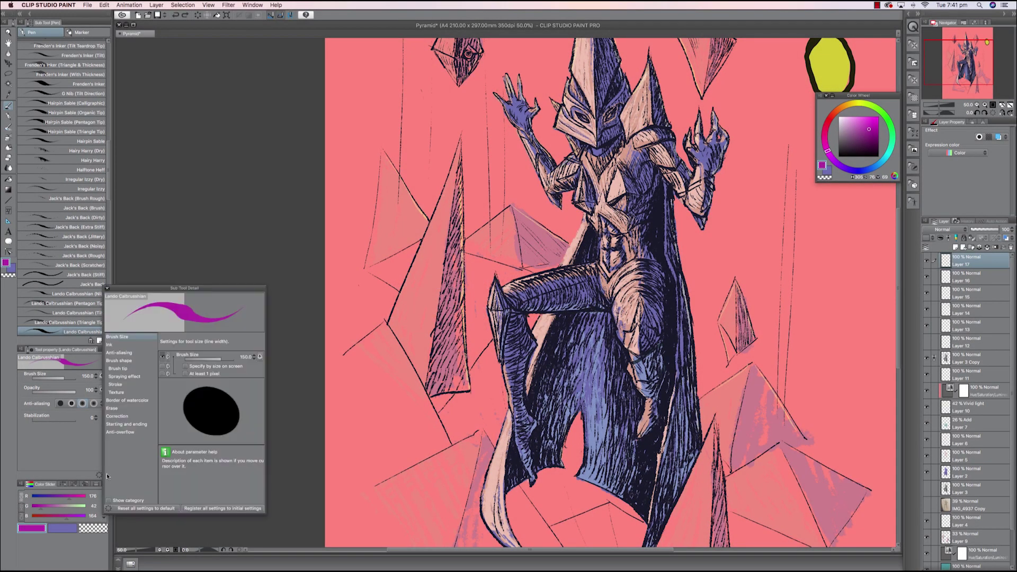
{"action": "left_click", "coordinate": [119, 352]}
{"action": "left_click", "coordinate": [127, 361]}
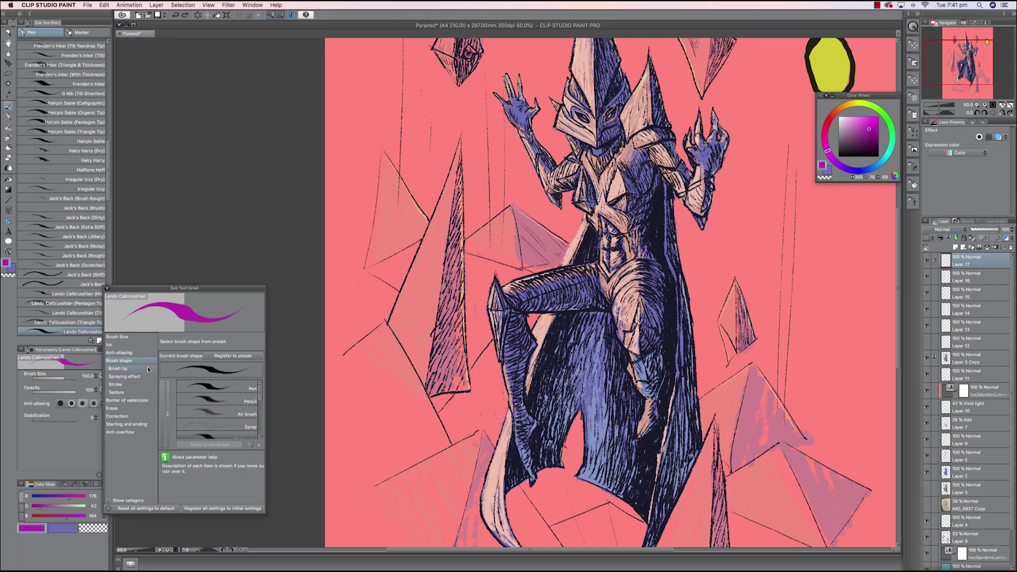
{"action": "left_click", "coordinate": [127, 424]}
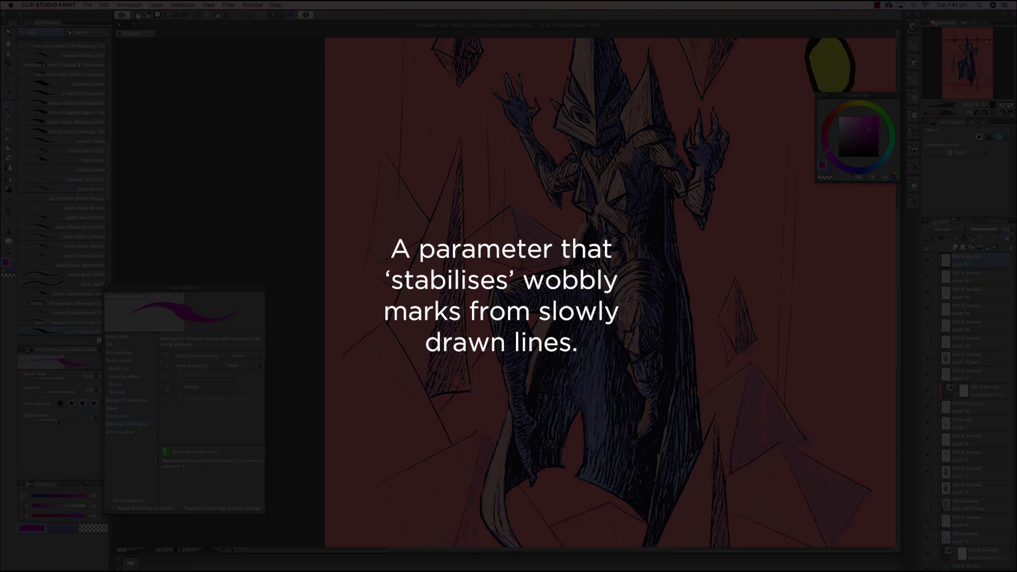
Draw magenta test strokes with the Lando Calbrusshian pen over the pyramids beside the figure, and undo them
{"action": "mouse_move", "coordinate": [435, 104]}
{"action": "left_mouse_down"}
{"action": "mouse_move", "coordinate": [365, 283]}
{"action": "mouse_move", "coordinate": [356, 375]}
{"action": "left_mouse_up"}
{"action": "key", "text": "super+z"}
{"action": "left_click_drag", "start_coordinate": [390, 111], "coordinate": [376, 299]}
{"action": "left_click_drag", "start_coordinate": [429, 157], "coordinate": [382, 278]}
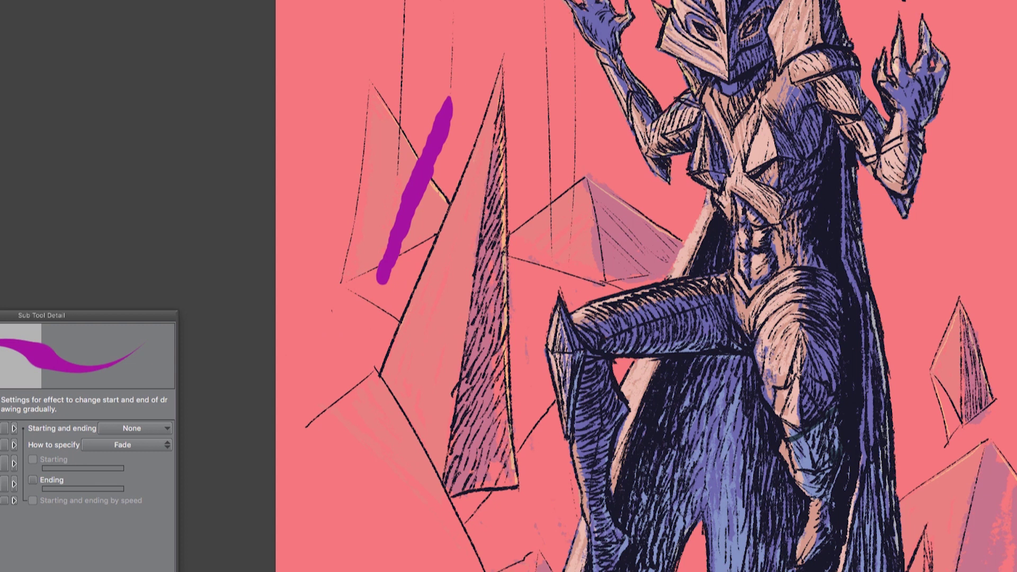
{"action": "mouse_move", "coordinate": [427, 89]}
{"action": "left_mouse_down"}
{"action": "mouse_move", "coordinate": [413, 135]}
{"action": "mouse_move", "coordinate": [335, 278]}
{"action": "left_mouse_up"}
{"action": "left_click_drag", "start_coordinate": [403, 72], "coordinate": [301, 241]}
{"action": "key", "text": "ctrl+z"}
{"action": "key", "text": "ctrl+z"}
{"action": "key", "text": "ctrl+z"}
{"action": "mouse_move", "coordinate": [434, 8]}
{"action": "left_mouse_down"}
{"action": "mouse_move", "coordinate": [474, 180]}
{"action": "mouse_move", "coordinate": [429, 96]}
{"action": "left_mouse_up"}
{"action": "key", "text": "ctrl+z"}
{"action": "mouse_move", "coordinate": [365, 77]}
{"action": "left_mouse_down"}
{"action": "mouse_move", "coordinate": [419, 217]}
{"action": "mouse_move", "coordinate": [350, 135]}
{"action": "left_mouse_up"}
{"action": "key", "text": "ctrl+z"}
{"action": "left_click_drag", "start_coordinate": [363, 86], "coordinate": [339, 294]}
{"action": "key", "text": "ctrl+z"}
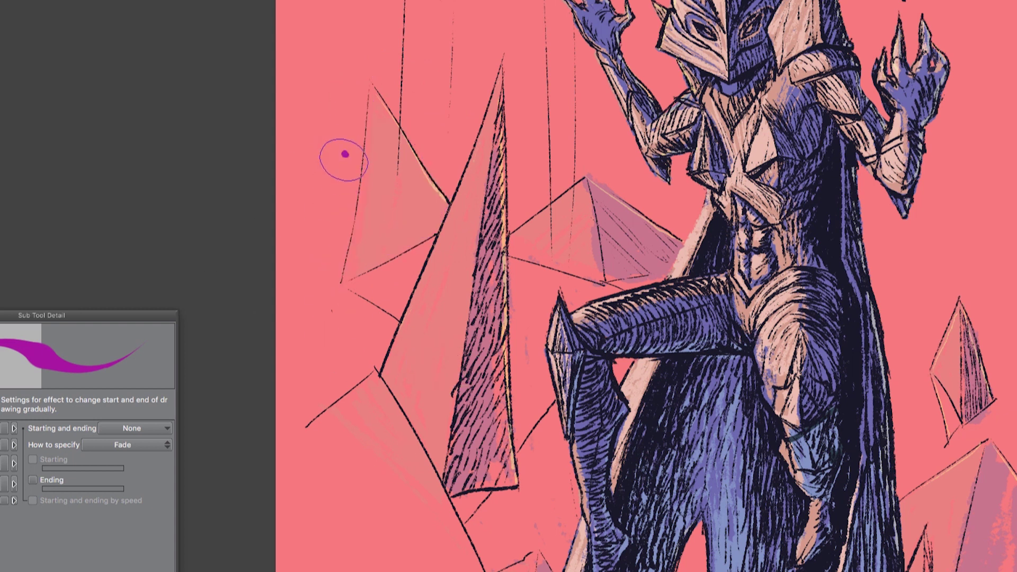
{"action": "left_click_drag", "start_coordinate": [367, 76], "coordinate": [334, 310]}
{"action": "key", "text": "ctrl+z"}
{"action": "left_click_drag", "start_coordinate": [358, 53], "coordinate": [468, 209]}
{"action": "key", "text": "ctrl+z"}
{"action": "left_click_drag", "start_coordinate": [370, 46], "coordinate": [454, 207]}
{"action": "key", "text": "ctrl+z"}
{"action": "left_click_drag", "start_coordinate": [490, 67], "coordinate": [454, 183]}
{"action": "key", "text": "ctrl+z"}
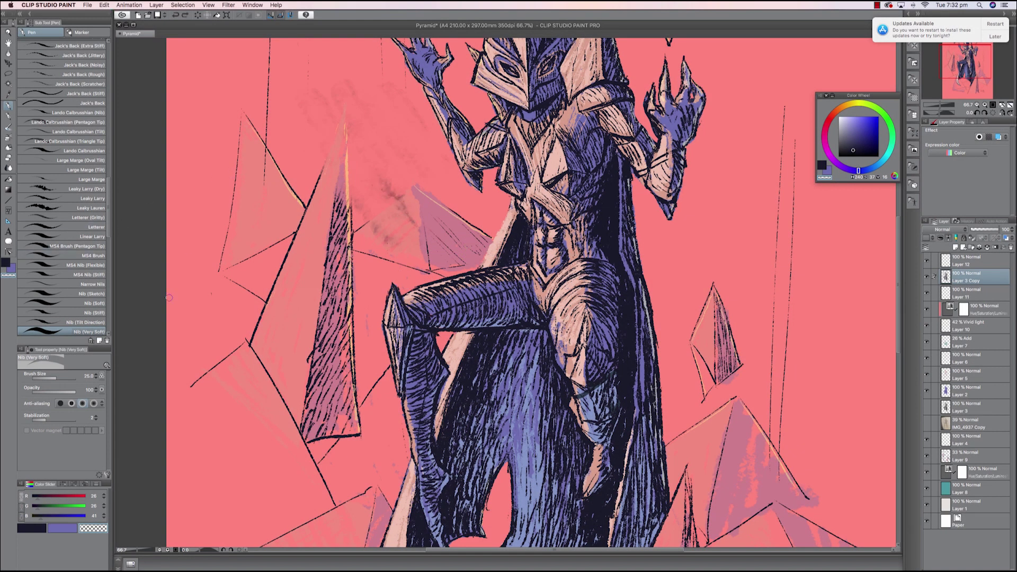
Draw a straight dark line across the tall pyramid's tip towards the figure's elbow with the Nib (Very Soft) pen
{"action": "key", "text": "c"}
{"action": "left_click", "coordinate": [227, 118]}
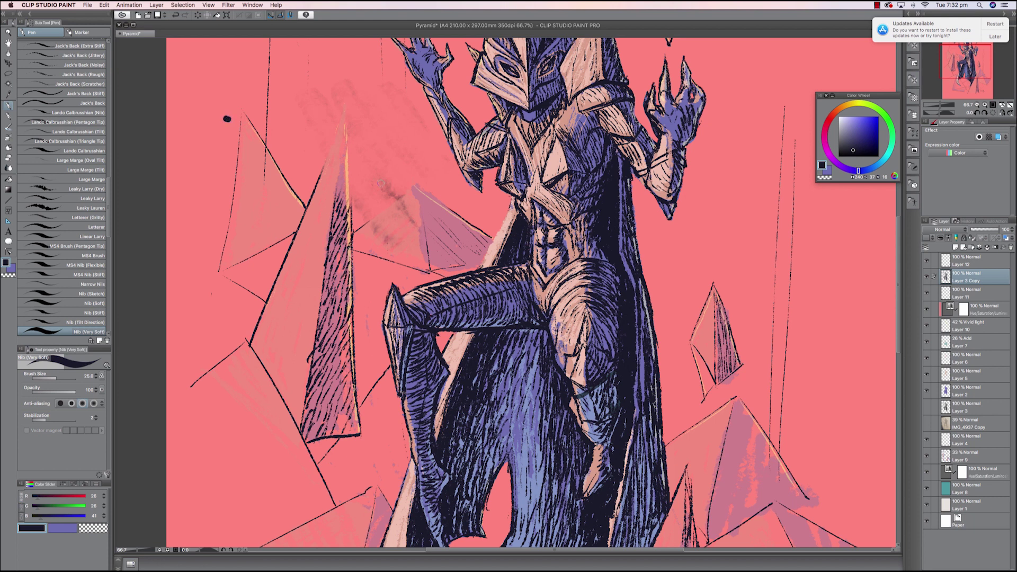
{"action": "left_click", "coordinate": [442, 189], "text": "shift"}
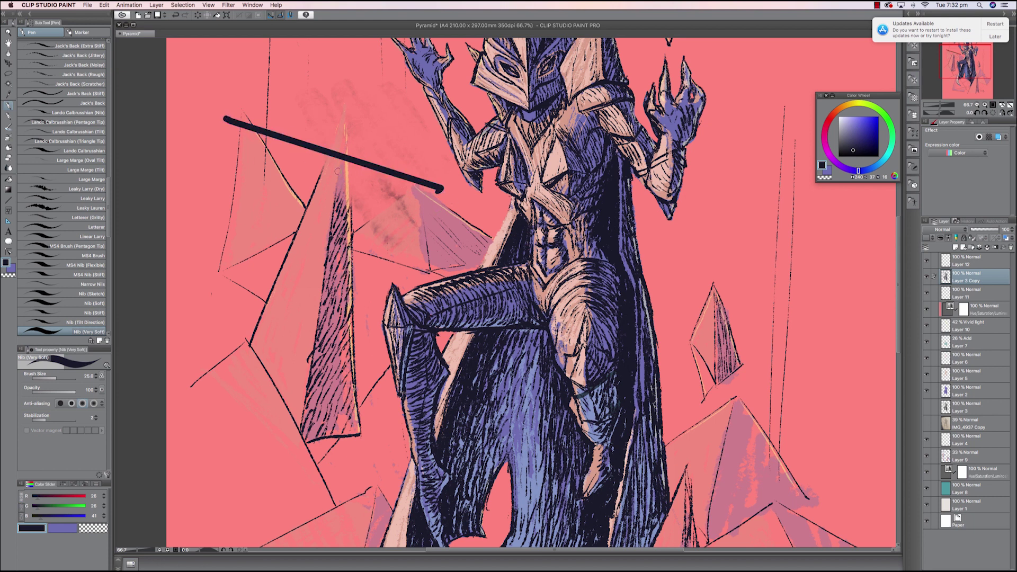
Erase most of the straight dark line in straight passes with the Hard eraser, leaving only its outer end
{"action": "key", "text": "e"}
{"action": "left_click_drag", "start_coordinate": [282, 125], "coordinate": [487, 204]}
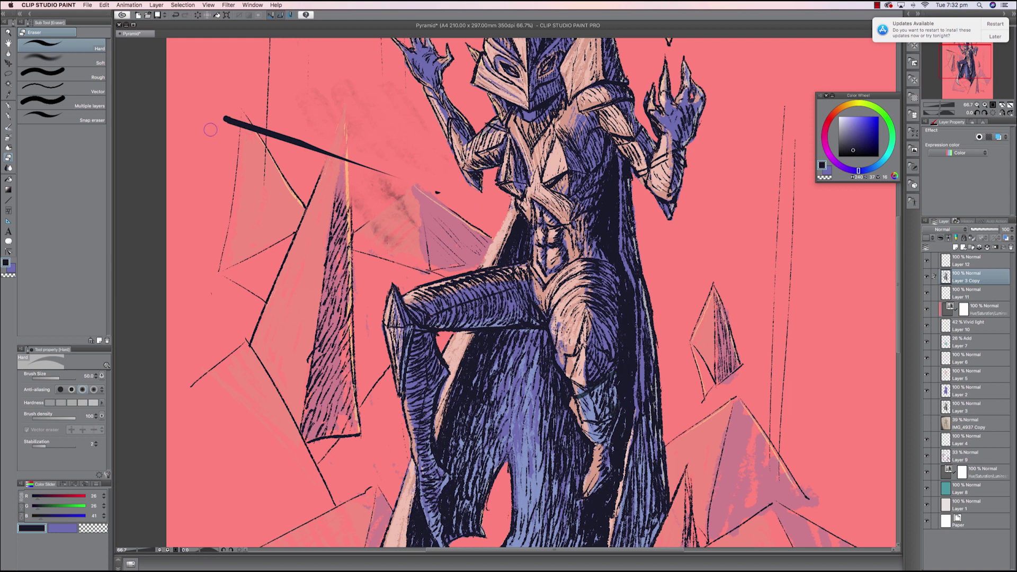
{"action": "left_click_drag", "start_coordinate": [318, 152], "coordinate": [487, 197]}
{"action": "mouse_move", "coordinate": [318, 146]}
{"action": "left_mouse_down"}
{"action": "mouse_move", "coordinate": [227, 116]}
{"action": "mouse_move", "coordinate": [312, 143]}
{"action": "mouse_move", "coordinate": [251, 126]}
{"action": "mouse_move", "coordinate": [274, 141]}
{"action": "left_mouse_up"}
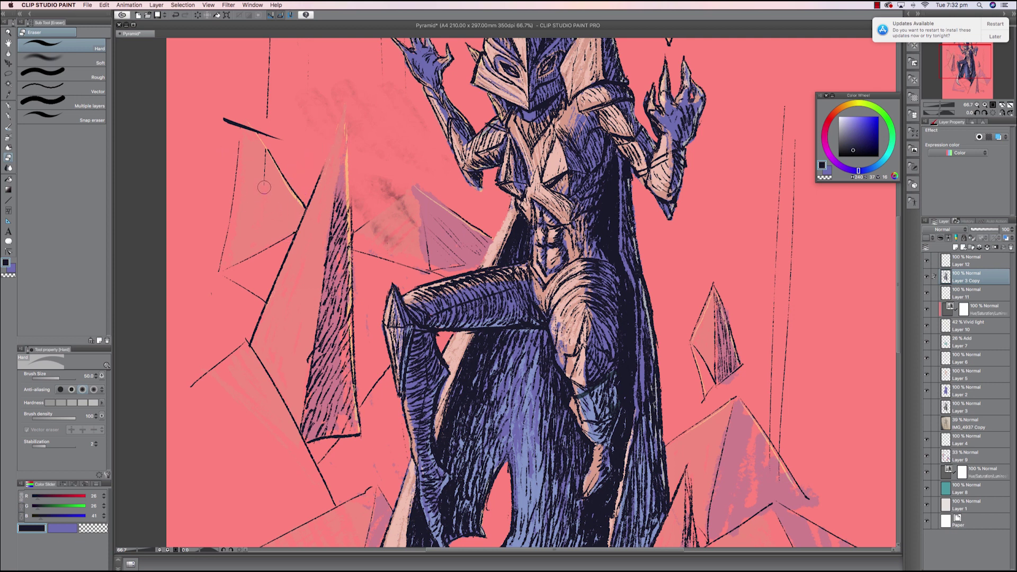
Paint two diagonal dark Watercolor Woolworth strokes across the pyramids beside the figure, undoing the stray dabs
{"action": "key", "text": "b"}
{"action": "left_click_drag", "start_coordinate": [241, 209], "coordinate": [385, 99]}
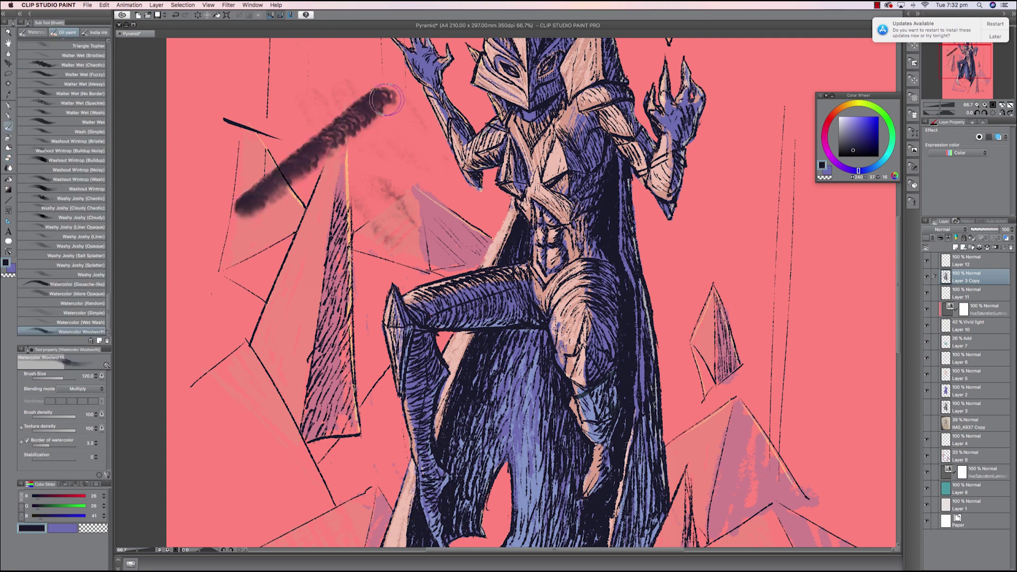
{"action": "left_click", "coordinate": [287, 220]}
{"action": "left_click_drag", "start_coordinate": [419, 154], "coordinate": [271, 221]}
{"action": "mouse_move", "coordinate": [200, 234]}
{"action": "left_mouse_down"}
{"action": "mouse_move", "coordinate": [260, 199]}
{"action": "mouse_move", "coordinate": [207, 235]}
{"action": "left_mouse_up"}
{"action": "key", "text": "super+z"}
{"action": "key", "text": "super+z"}
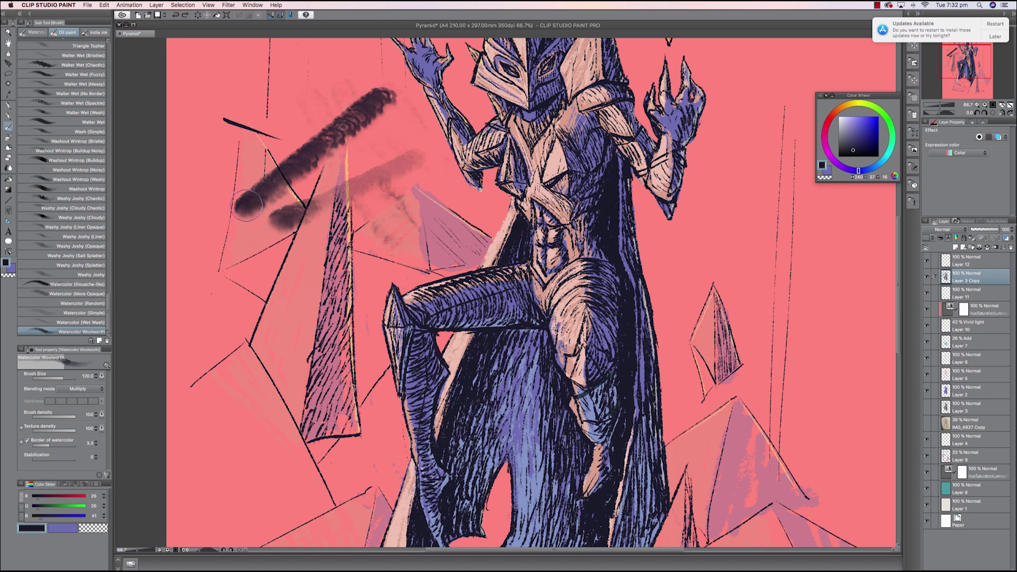
Try further watercolour strokes around the lower ends of the two diagonals, and undo them
{"action": "left_click_drag", "start_coordinate": [238, 211], "coordinate": [183, 233]}
{"action": "key", "text": "super+z"}
{"action": "left_click_drag", "start_coordinate": [273, 225], "coordinate": [386, 175]}
{"action": "key", "text": "super+z"}
{"action": "mouse_move", "coordinate": [257, 224]}
{"action": "left_mouse_down"}
{"action": "mouse_move", "coordinate": [434, 152]}
{"action": "mouse_move", "coordinate": [272, 229]}
{"action": "left_mouse_up"}
{"action": "key", "text": "super+z"}
{"action": "key", "text": "super+z"}
Paint two long straight watercolour strokes, one across the tall pyramid and raised leg, the other across the chest
{"action": "mouse_move", "coordinate": [211, 235]}
{"action": "left_mouse_down"}
{"action": "mouse_move", "coordinate": [424, 339]}
{"action": "mouse_move", "coordinate": [495, 356]}
{"action": "left_mouse_up"}
{"action": "key", "text": "["}
{"action": "mouse_move", "coordinate": [373, 98]}
{"action": "left_mouse_down"}
{"action": "mouse_move", "coordinate": [485, 124]}
{"action": "mouse_move", "coordinate": [739, 215]}
{"action": "left_mouse_up"}
Draw a four-sided outline of connected straight lines above the small floating pyramid using a smaller Watercolor Woolworth brush
{"action": "key", "text": "["}
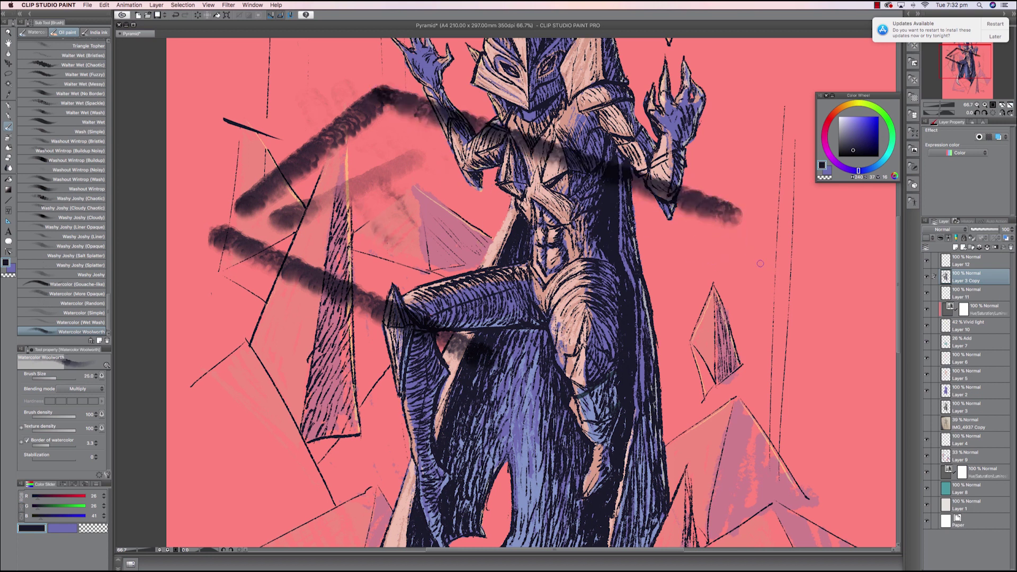
{"action": "left_click", "coordinate": [789, 294], "text": "shift"}
{"action": "left_click", "coordinate": [681, 292], "text": "shift"}
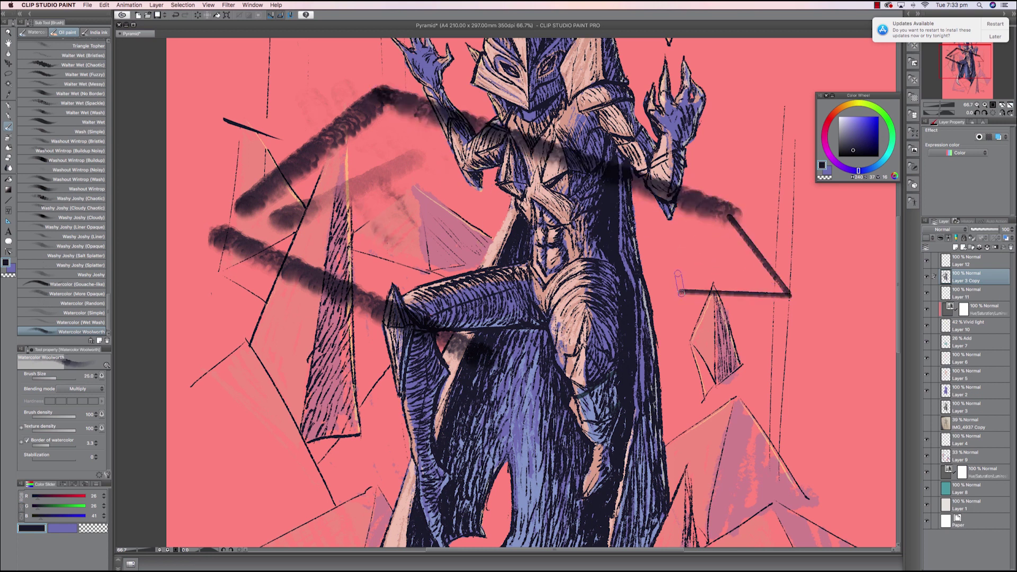
{"action": "left_click", "coordinate": [651, 215], "text": "shift"}
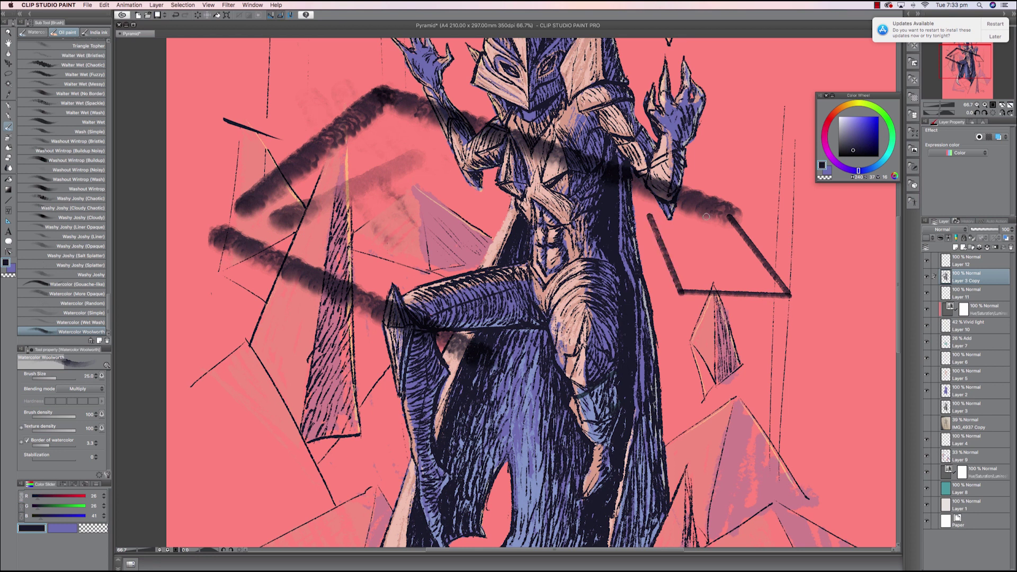
{"action": "left_click", "coordinate": [731, 216], "text": "shift"}
Undo all the test strokes and erasures made on the drawing
{"action": "key", "text": "super+z"}
{"action": "key", "text": "super+z"}
{"action": "key", "text": "super+z"}
{"action": "key", "text": "super+z"}
{"action": "key", "text": "super+z"}
{"action": "key", "text": "super+z"}
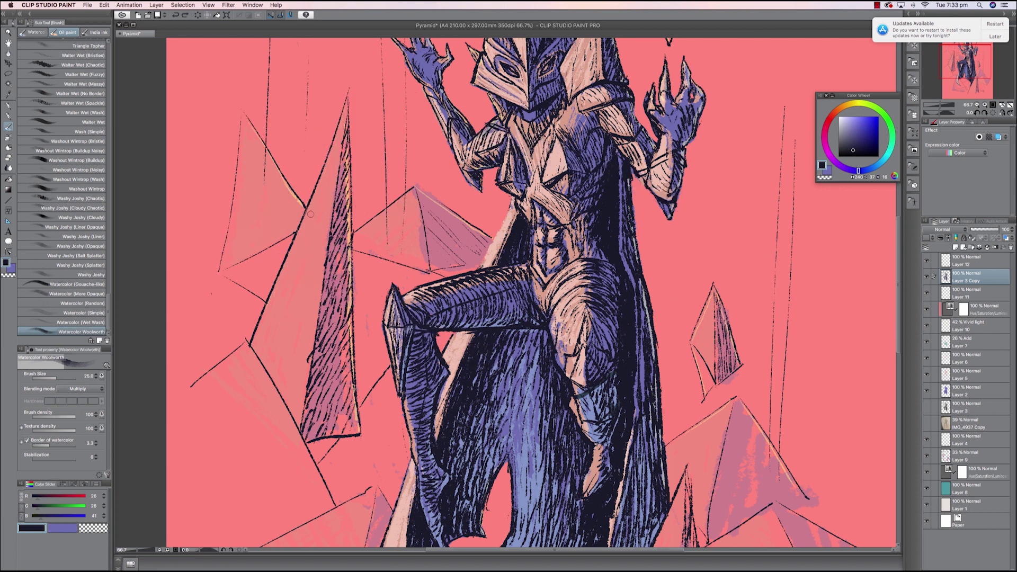
Open Shortcut Settings, examine the main menu commands under CLIP STUDIO PAINT, and close the dialog
{"action": "key", "text": "super+minus"}
{"action": "key", "text": "super+minus"}
{"action": "left_click_drag", "start_coordinate": [492, 80], "coordinate": [757, 80]}
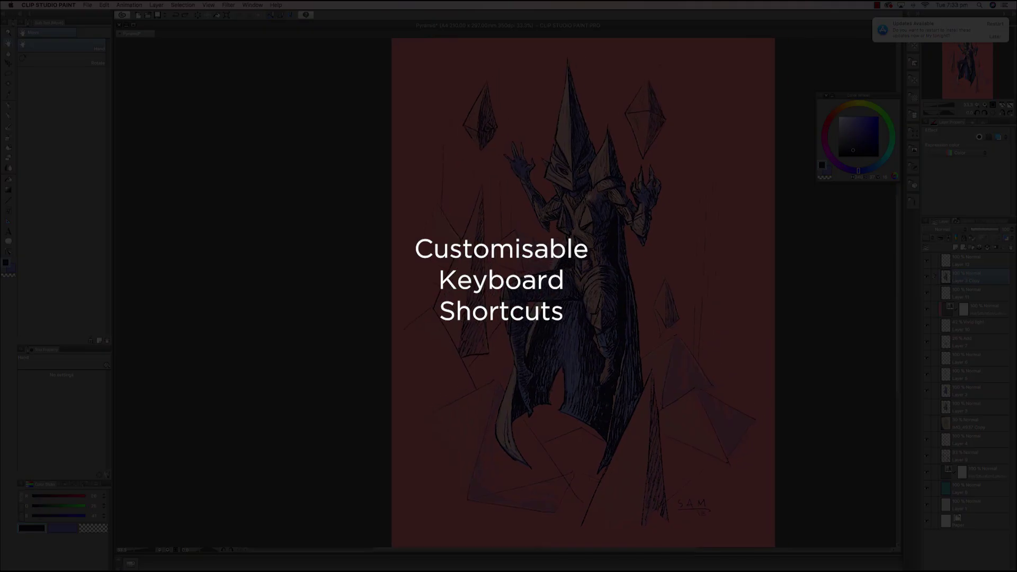
{"action": "left_click", "coordinate": [49, 4]}
{"action": "left_click", "coordinate": [55, 2]}
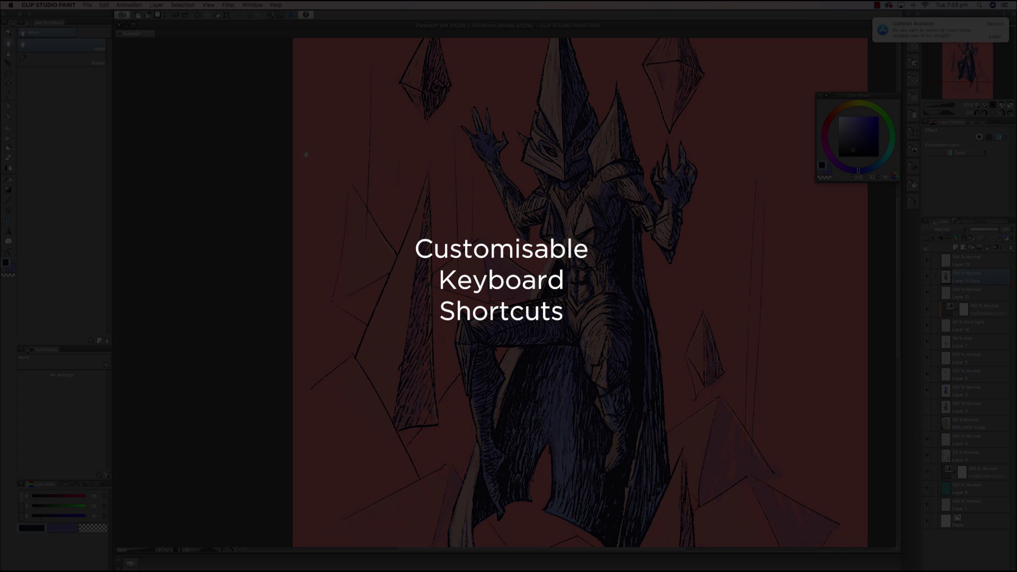
{"action": "left_click", "coordinate": [48, 4]}
{"action": "left_click", "coordinate": [58, 55]}
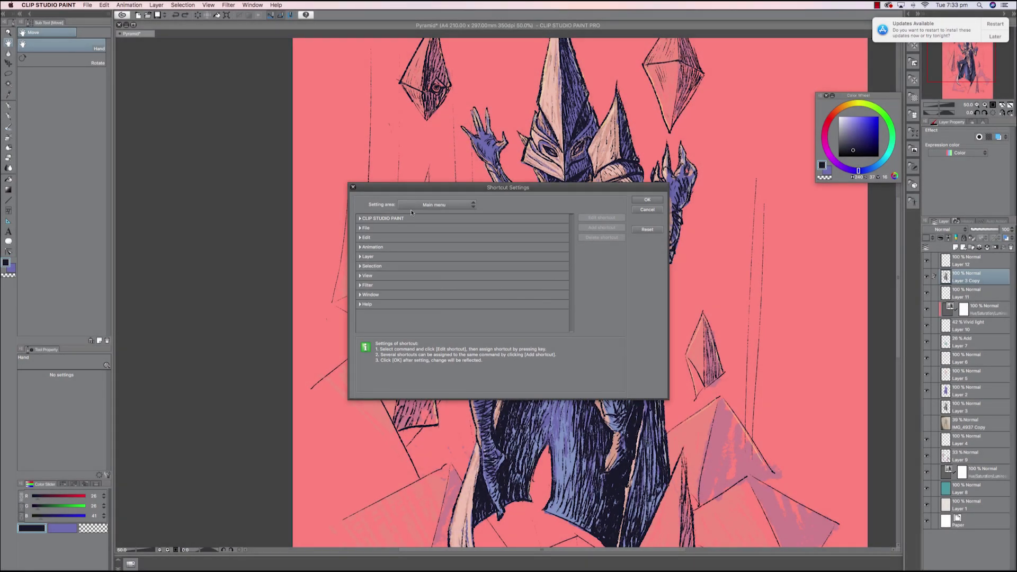
{"action": "left_click", "coordinate": [359, 228]}
{"action": "left_click", "coordinate": [360, 218]}
{"action": "scroll", "coordinate": [573, 232], "scroll_direction": "down", "scroll_amount": 5}
{"action": "scroll", "coordinate": [573, 228], "scroll_direction": "up", "scroll_amount": 5}
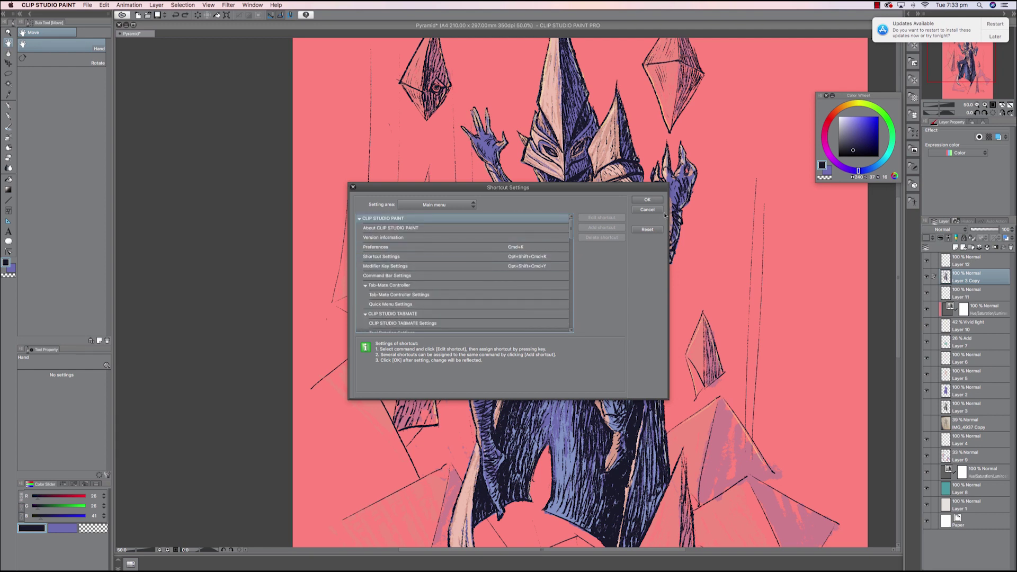
{"action": "left_click", "coordinate": [641, 202]}
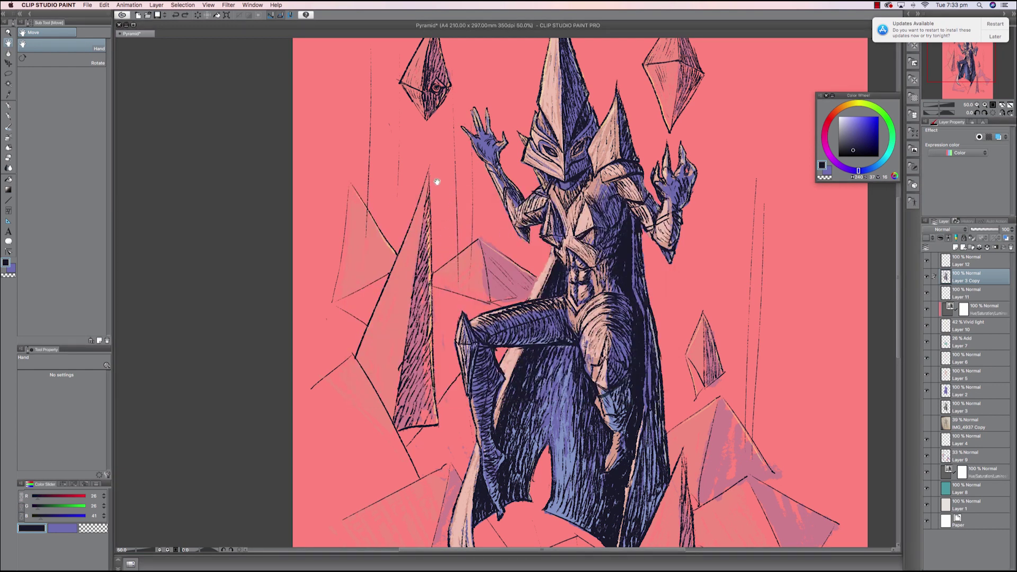
{"action": "scroll", "coordinate": [397, 192], "scroll_direction": "down", "scroll_amount": 3}
{"action": "scroll", "coordinate": [452, 200], "scroll_direction": "up", "scroll_amount": 6}
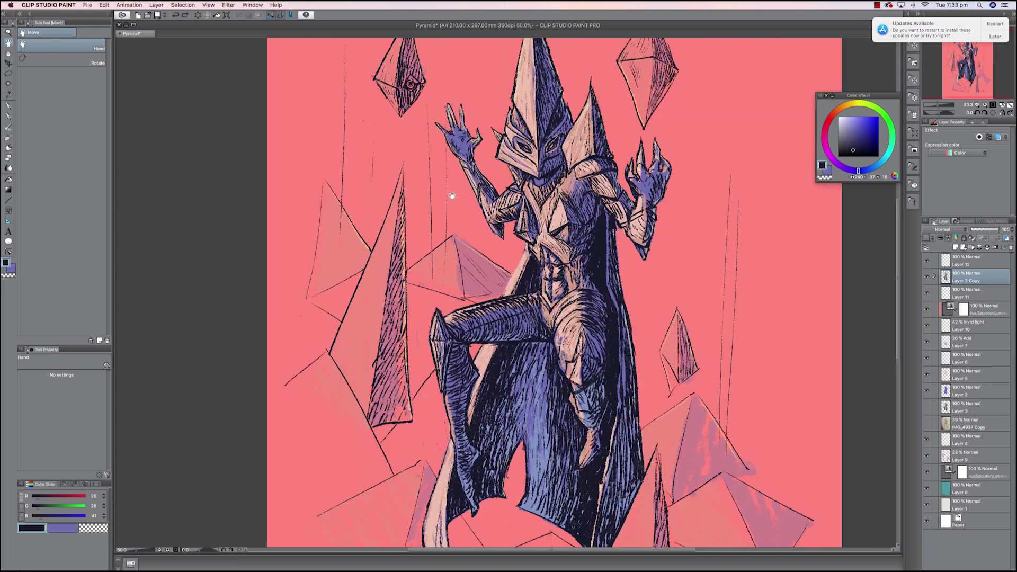
{"action": "scroll", "coordinate": [470, 206], "scroll_direction": "down", "scroll_amount": 3}
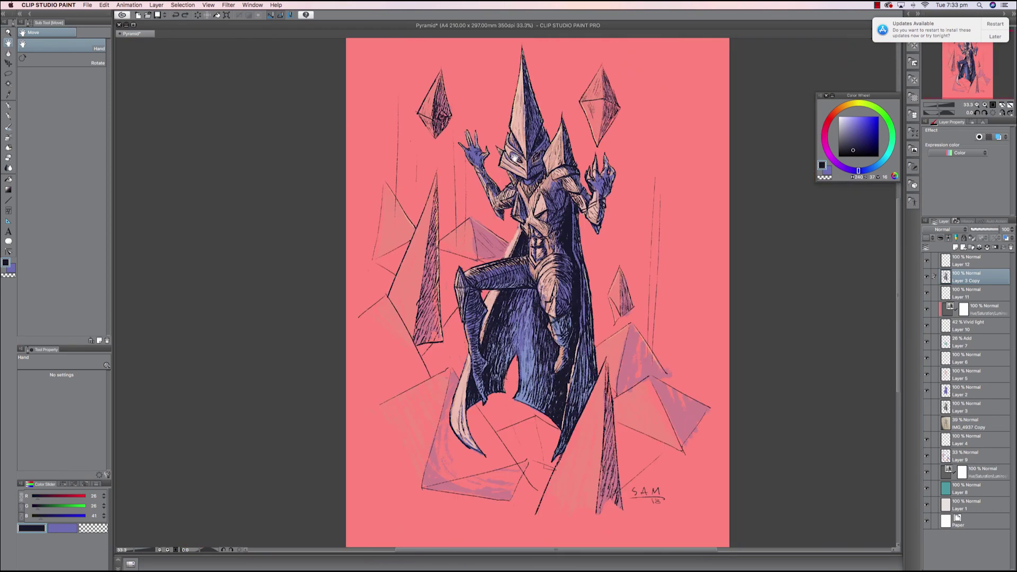
Draw several dark freehand test strokes beside the figure's raised hand, erase part of the outermost stroke and redraw a short wavy piece
{"action": "scroll", "coordinate": [497, 205], "scroll_direction": "up", "scroll_amount": 2}
{"action": "scroll", "coordinate": [426, 237], "scroll_direction": "down", "scroll_amount": 3}
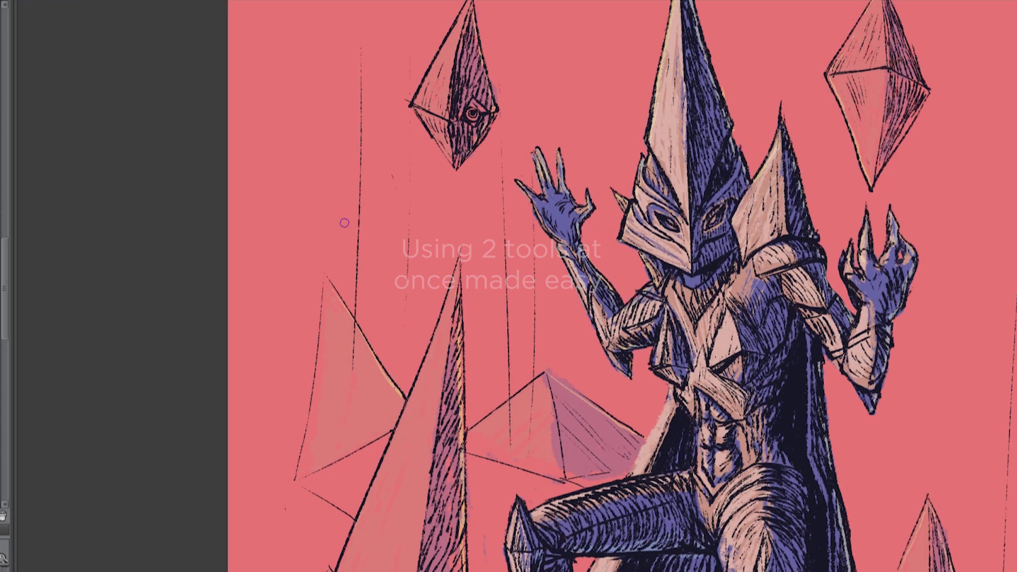
{"action": "mouse_move", "coordinate": [344, 204]}
{"action": "left_mouse_down"}
{"action": "mouse_move", "coordinate": [399, 304]}
{"action": "mouse_move", "coordinate": [408, 224]}
{"action": "mouse_move", "coordinate": [398, 162]}
{"action": "mouse_move", "coordinate": [383, 166]}
{"action": "mouse_move", "coordinate": [439, 197]}
{"action": "mouse_move", "coordinate": [509, 268]}
{"action": "mouse_move", "coordinate": [454, 258]}
{"action": "mouse_move", "coordinate": [280, 175]}
{"action": "left_mouse_up"}
{"action": "left_click_drag", "start_coordinate": [294, 137], "coordinate": [356, 357]}
{"action": "left_click_drag", "start_coordinate": [282, 193], "coordinate": [329, 368]}
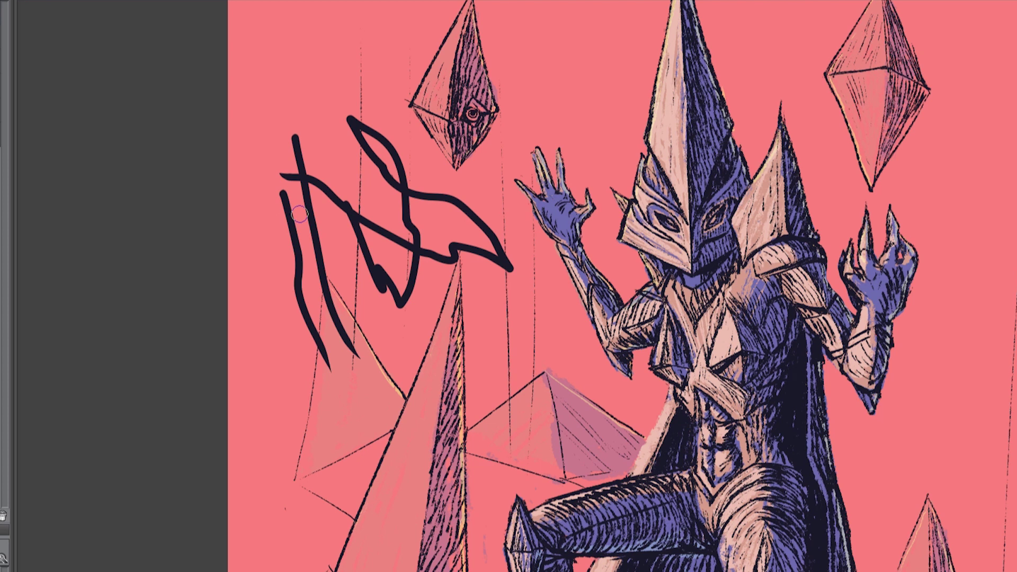
{"action": "left_click_drag", "start_coordinate": [279, 186], "coordinate": [299, 281]}
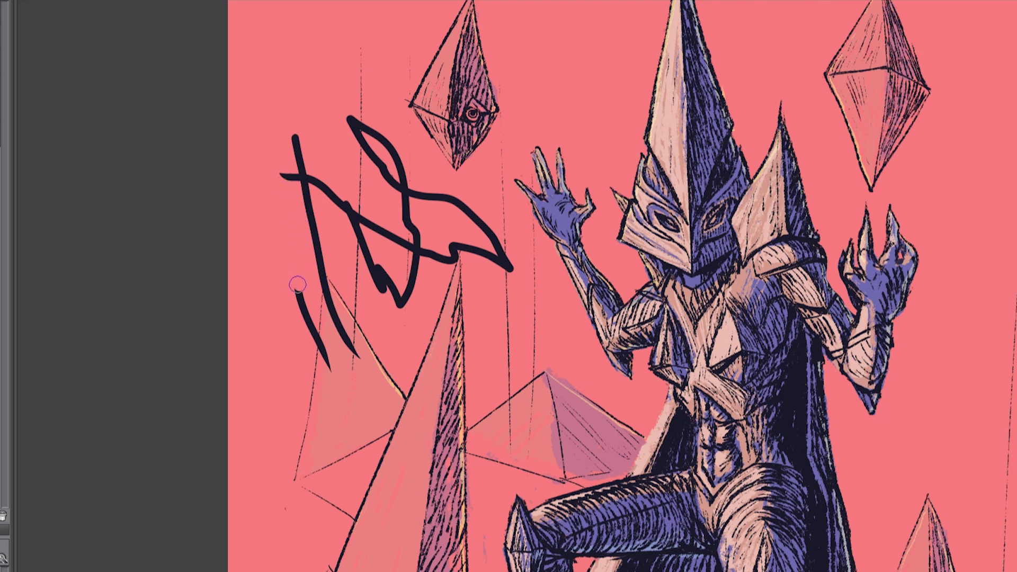
{"action": "left_click_drag", "start_coordinate": [293, 243], "coordinate": [295, 333]}
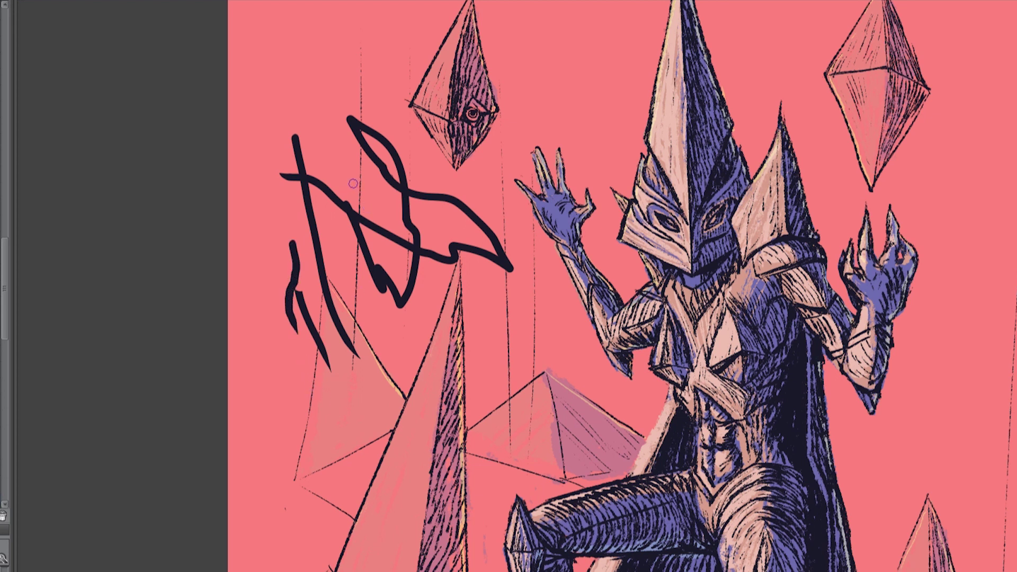
Draw a dark diagonal line beneath the test strokes, overlay it with a blue line and blend the two colours together
{"action": "left_click_drag", "start_coordinate": [290, 371], "coordinate": [385, 451]}
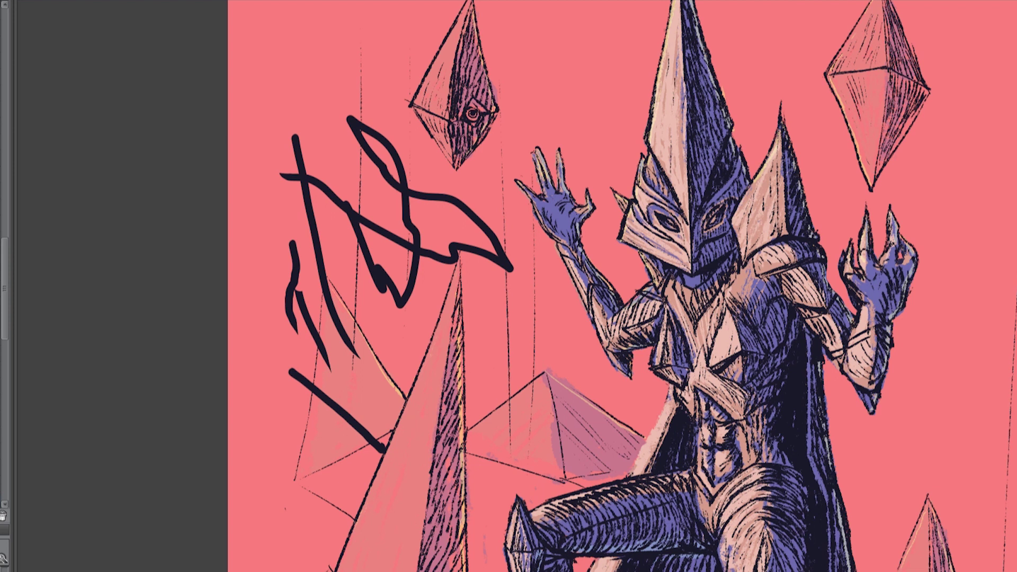
{"action": "left_click_drag", "start_coordinate": [292, 367], "coordinate": [393, 449]}
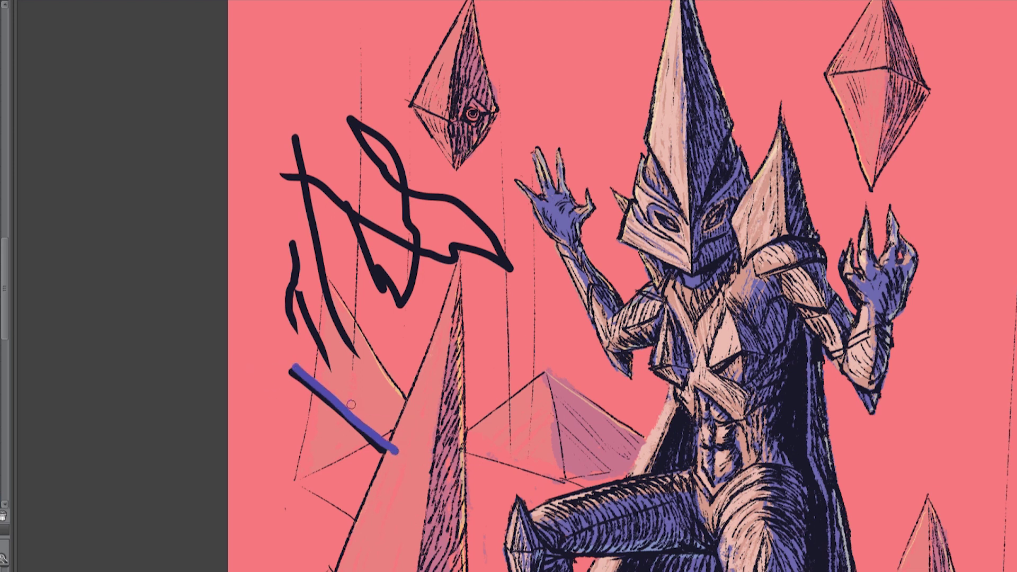
{"action": "mouse_move", "coordinate": [293, 368]}
{"action": "left_mouse_down"}
{"action": "mouse_move", "coordinate": [392, 451]}
{"action": "mouse_move", "coordinate": [290, 356]}
{"action": "mouse_move", "coordinate": [405, 462]}
{"action": "left_mouse_up"}
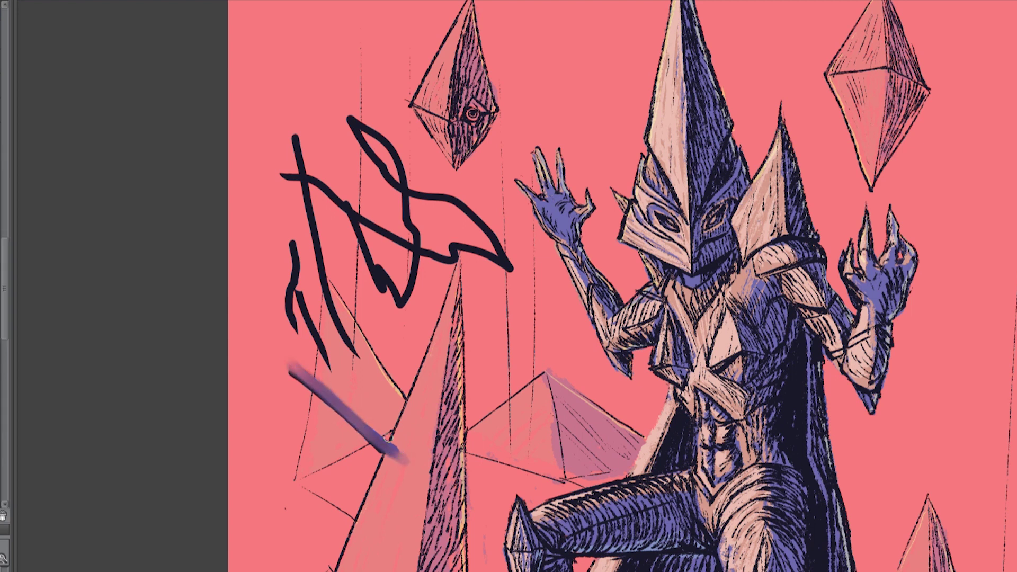
{"action": "mouse_move", "coordinate": [344, 378]}
{"action": "left_mouse_down"}
{"action": "mouse_move", "coordinate": [410, 452]}
{"action": "mouse_move", "coordinate": [371, 407]}
{"action": "mouse_move", "coordinate": [363, 378]}
{"action": "left_mouse_up"}
{"action": "left_click_drag", "start_coordinate": [424, 337], "coordinate": [407, 397]}
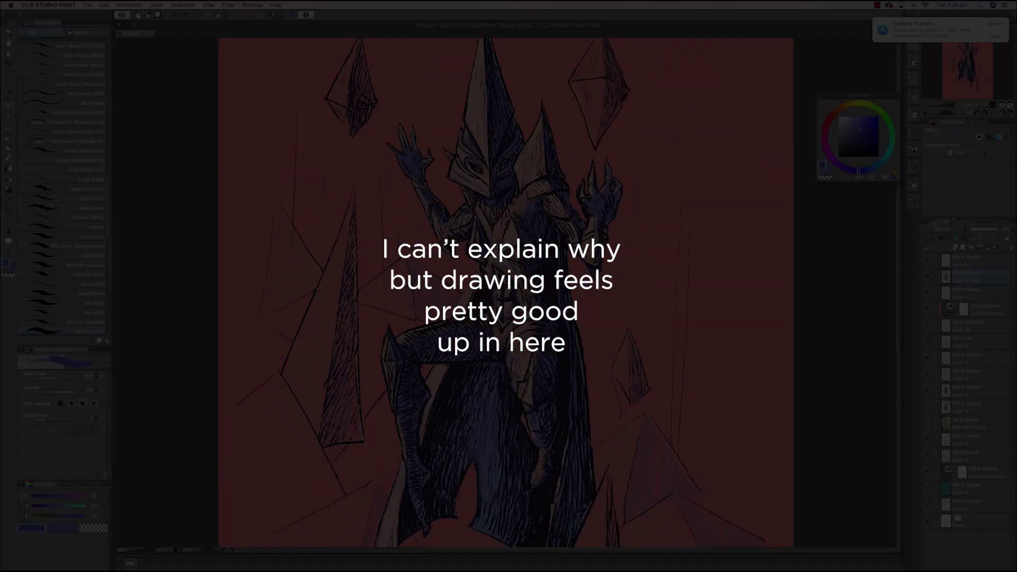
Draw blue test strokes in the empty background beside the second floating pyramid with Nib (Very Stiff), undoing them between attempts
{"action": "left_click_drag", "start_coordinate": [711, 107], "coordinate": [672, 245]}
{"action": "key", "text": "super+z"}
{"action": "left_click_drag", "start_coordinate": [694, 105], "coordinate": [793, 212]}
{"action": "key", "text": "super+z"}
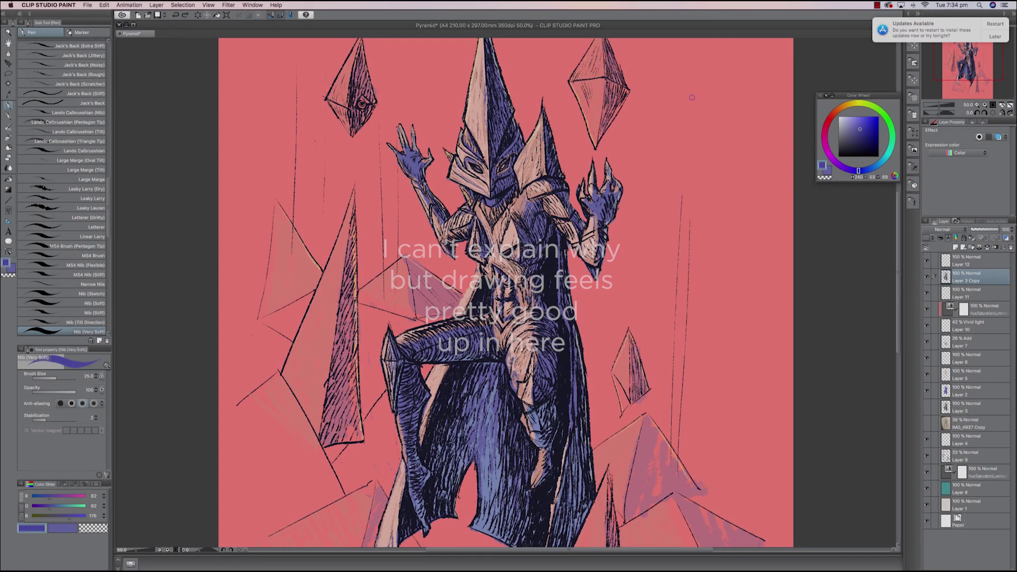
{"action": "left_click_drag", "start_coordinate": [692, 97], "coordinate": [635, 149]}
{"action": "key", "text": "super+z"}
{"action": "left_click_drag", "start_coordinate": [689, 93], "coordinate": [633, 151]}
{"action": "key", "text": "super+z"}
{"action": "mouse_move", "coordinate": [694, 85]}
{"action": "left_mouse_down"}
{"action": "mouse_move", "coordinate": [749, 158]}
{"action": "mouse_move", "coordinate": [664, 224]}
{"action": "mouse_move", "coordinate": [649, 190]}
{"action": "left_mouse_up"}
{"action": "key", "text": "super+z"}
{"action": "key", "text": "super+z"}
{"action": "left_click_drag", "start_coordinate": [721, 98], "coordinate": [644, 212]}
{"action": "key", "text": "super+z"}
{"action": "left_click_drag", "start_coordinate": [667, 138], "coordinate": [648, 180]}
{"action": "key", "text": "super+z"}
{"action": "left_click_drag", "start_coordinate": [688, 112], "coordinate": [657, 275]}
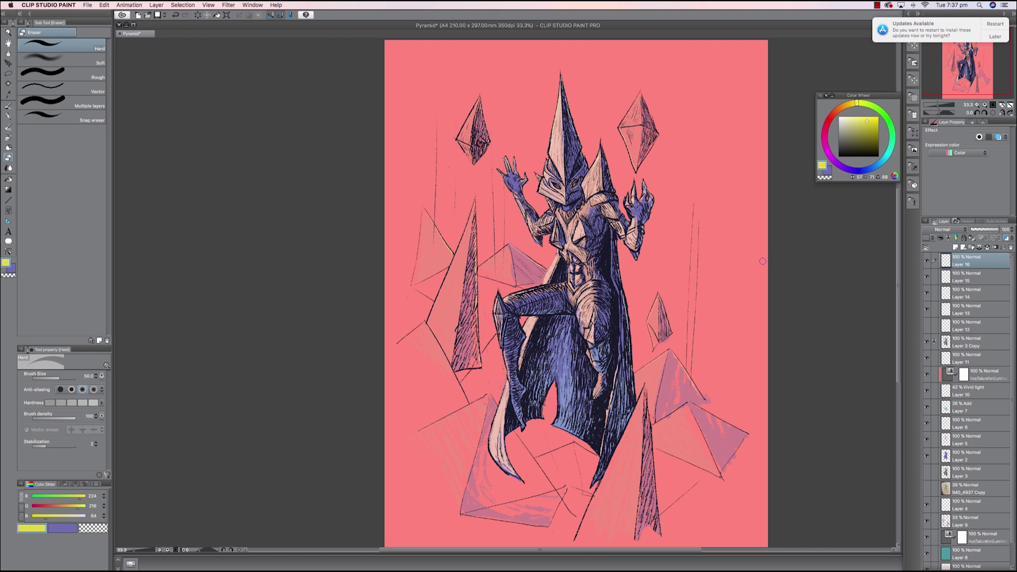
Paint a yellow oval face on Layer 13 with the Lando Calbrusshian pen and outline it in near-black on Layer 14
{"action": "key", "text": "p"}
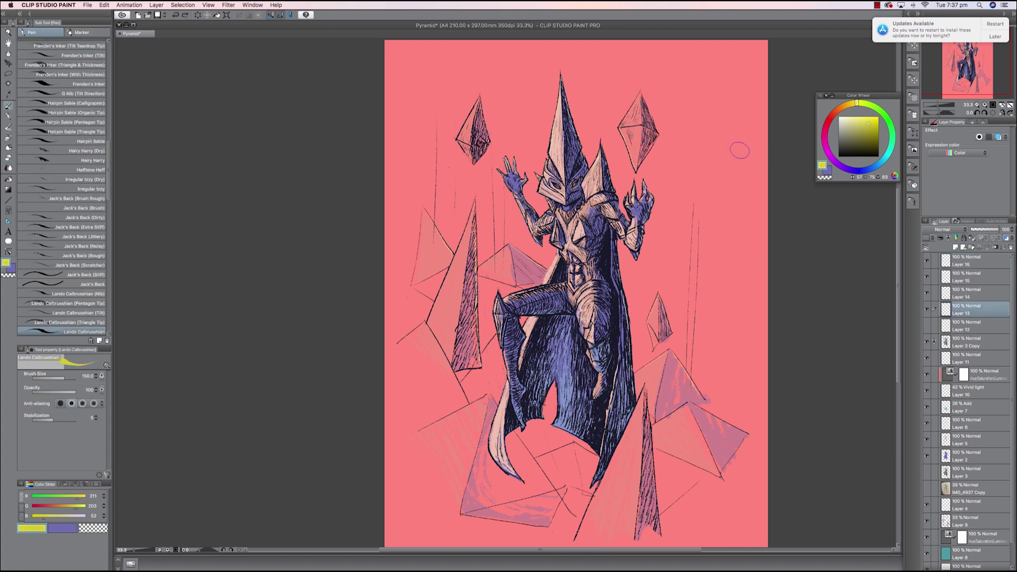
{"action": "mouse_move", "coordinate": [710, 123]}
{"action": "left_mouse_down"}
{"action": "mouse_move", "coordinate": [722, 130]}
{"action": "mouse_move", "coordinate": [693, 152]}
{"action": "left_mouse_up"}
{"action": "left_click", "coordinate": [974, 293]}
{"action": "left_click", "coordinate": [865, 152]}
{"action": "key", "text": "super+z"}
{"action": "mouse_move", "coordinate": [710, 118]}
{"action": "left_mouse_down"}
{"action": "mouse_move", "coordinate": [734, 129]}
{"action": "mouse_move", "coordinate": [701, 129]}
{"action": "left_mouse_up"}
Add two dark blue dots as eyes to the yellow face on Layer 15
{"action": "key", "text": "alt+bracketright"}
{"action": "left_click", "coordinate": [855, 169]}
{"action": "left_click", "coordinate": [871, 138]}
{"action": "left_click", "coordinate": [707, 140]}
{"action": "left_click", "coordinate": [723, 138]}
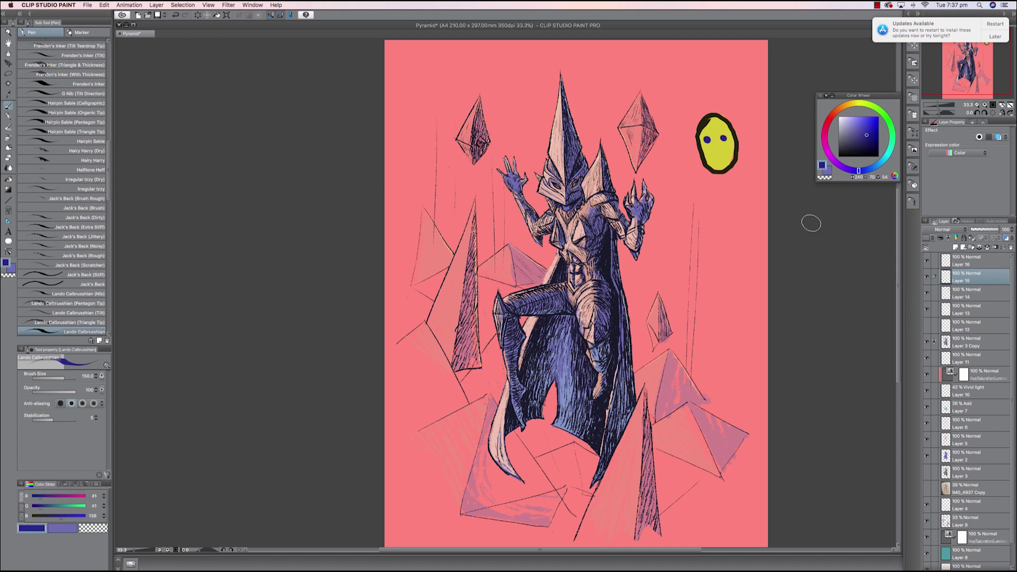
Paint red hair over the crown of the yellow face on Layer 16
{"action": "left_click", "coordinate": [973, 261]}
{"action": "left_click", "coordinate": [830, 119]}
{"action": "left_click", "coordinate": [844, 123]}
{"action": "left_click", "coordinate": [867, 123]}
{"action": "mouse_move", "coordinate": [693, 121]}
{"action": "left_mouse_down"}
{"action": "mouse_move", "coordinate": [734, 117]}
{"action": "mouse_move", "coordinate": [731, 130]}
{"action": "mouse_move", "coordinate": [705, 125]}
{"action": "left_mouse_up"}
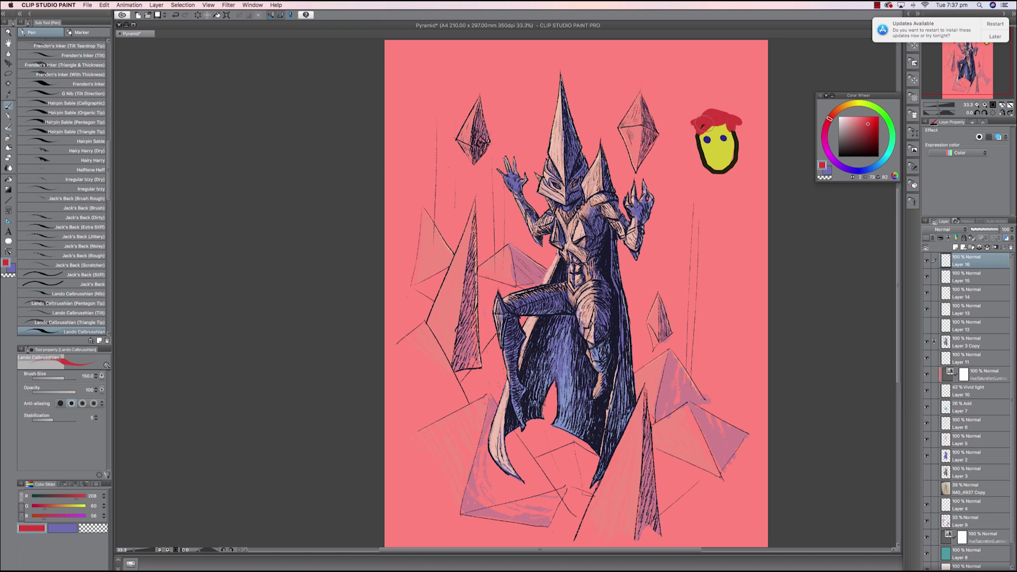
Add a new raster layer above Layer 16 and paint a magenta nose and mouth on the face, undoing unwanted strokes
{"action": "left_click", "coordinate": [974, 309]}
{"action": "left_click", "coordinate": [827, 151]}
{"action": "left_click", "coordinate": [868, 129]}
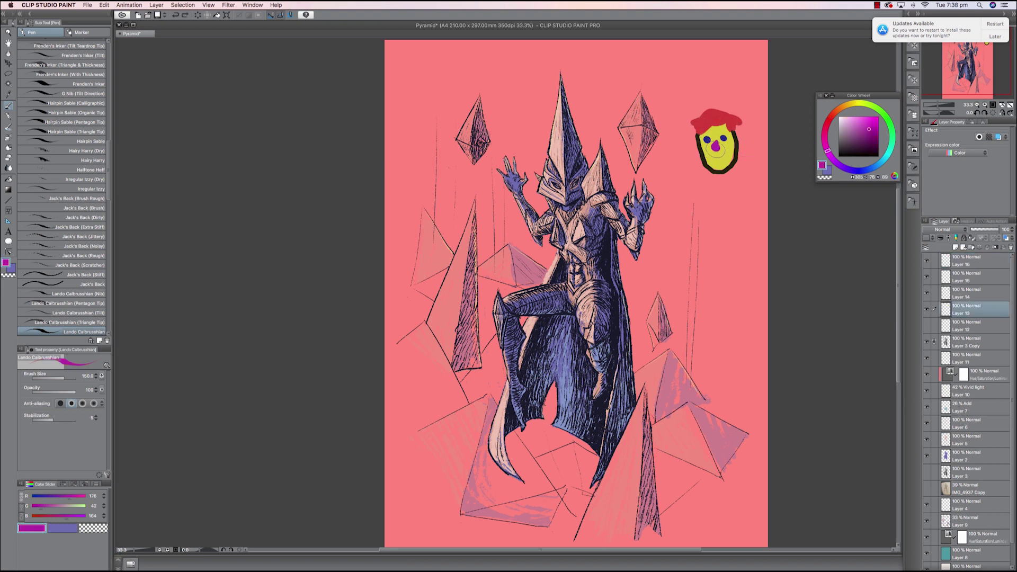
{"action": "left_click", "coordinate": [962, 259]}
{"action": "left_click", "coordinate": [956, 247]}
{"action": "mouse_move", "coordinate": [703, 141]}
{"action": "left_mouse_down"}
{"action": "mouse_move", "coordinate": [713, 139]}
{"action": "mouse_move", "coordinate": [714, 157]}
{"action": "left_mouse_up"}
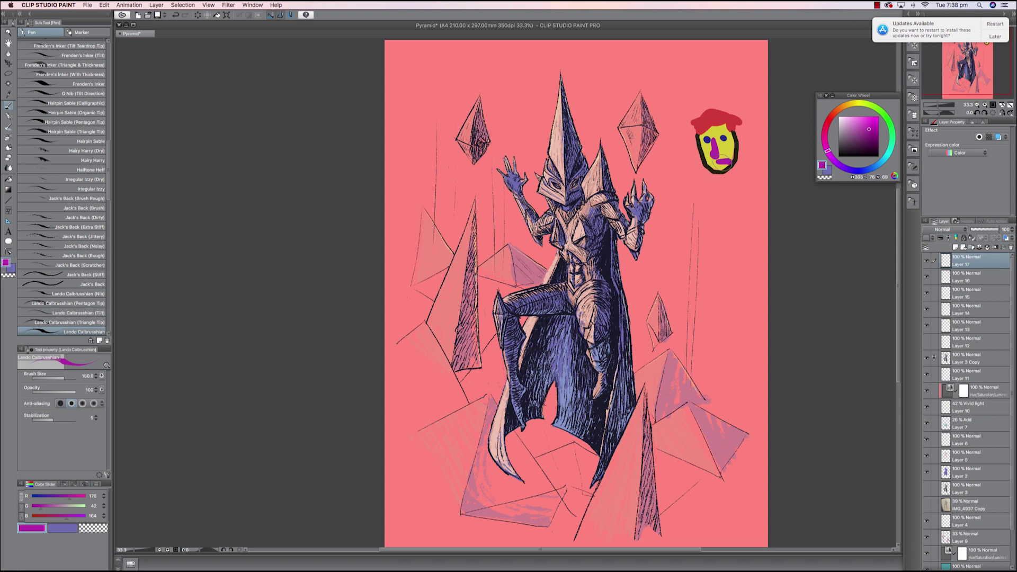
{"action": "mouse_move", "coordinate": [715, 153]}
{"action": "left_mouse_down"}
{"action": "mouse_move", "coordinate": [733, 158]}
{"action": "mouse_move", "coordinate": [720, 161]}
{"action": "left_mouse_up"}
{"action": "key", "text": "super+z"}
{"action": "key", "text": "super+z"}
{"action": "scroll", "coordinate": [749, 155], "scroll_direction": "up", "scroll_amount": 1}
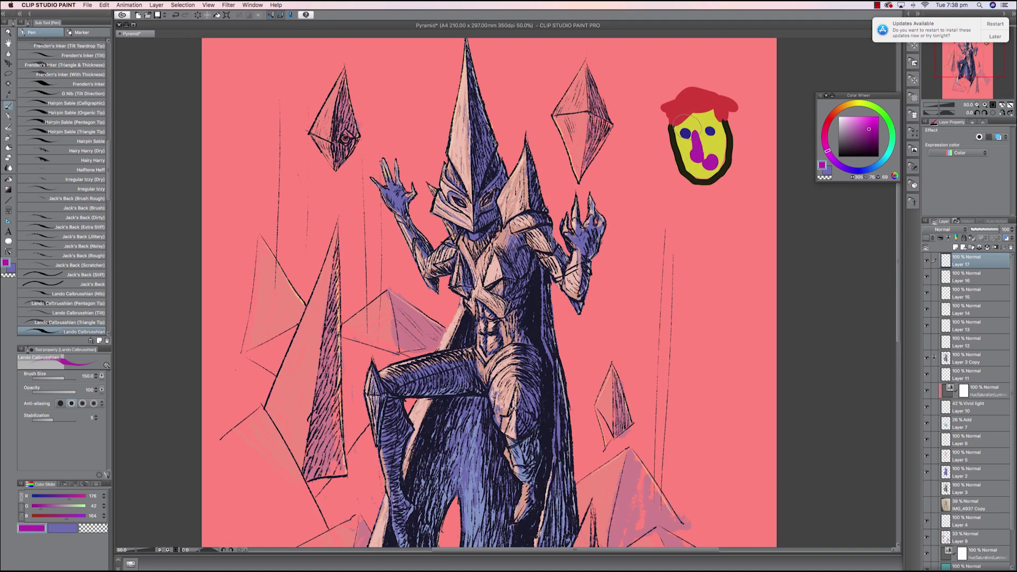
Toggle the visibility of Layer 16 and Layer 15 to check which face part each one holds
{"action": "left_click", "coordinate": [933, 279]}
{"action": "left_click", "coordinate": [927, 276]}
{"action": "left_click", "coordinate": [927, 276]}
{"action": "left_click", "coordinate": [926, 292]}
{"action": "left_click", "coordinate": [926, 293]}
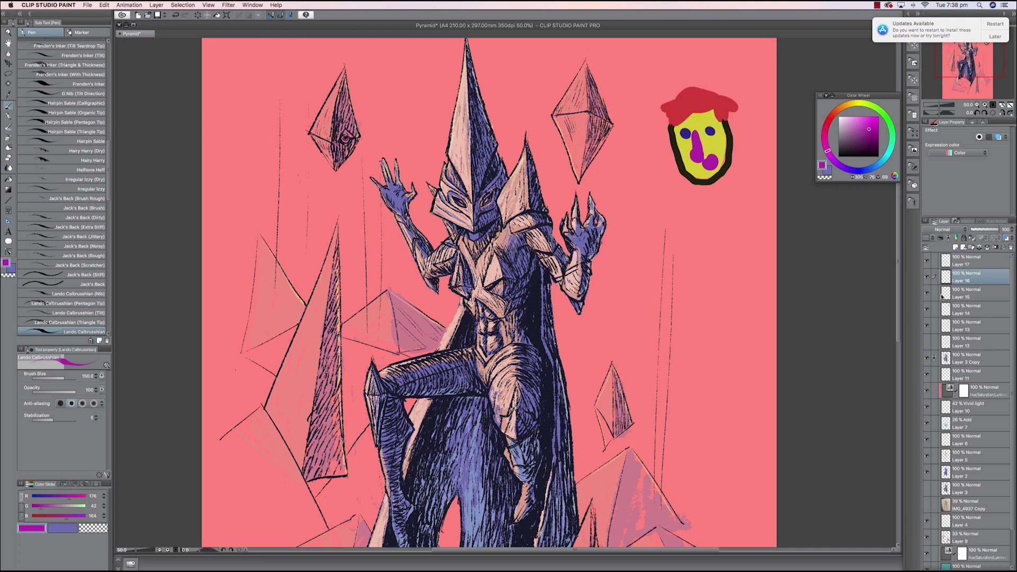
Reposition the eyes on Layer 15 with Transform
{"action": "left_click", "coordinate": [933, 294]}
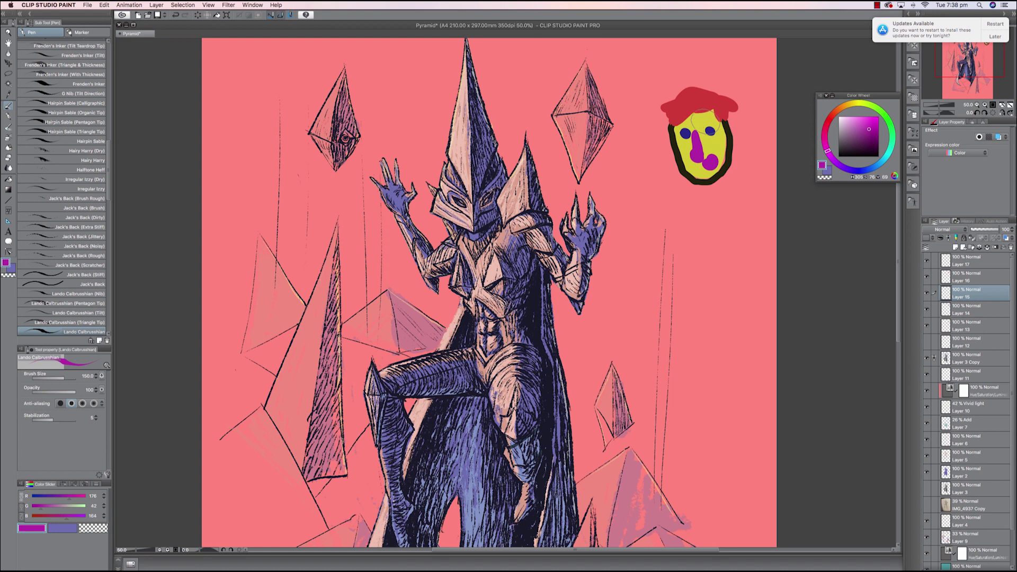
{"action": "key", "text": "m"}
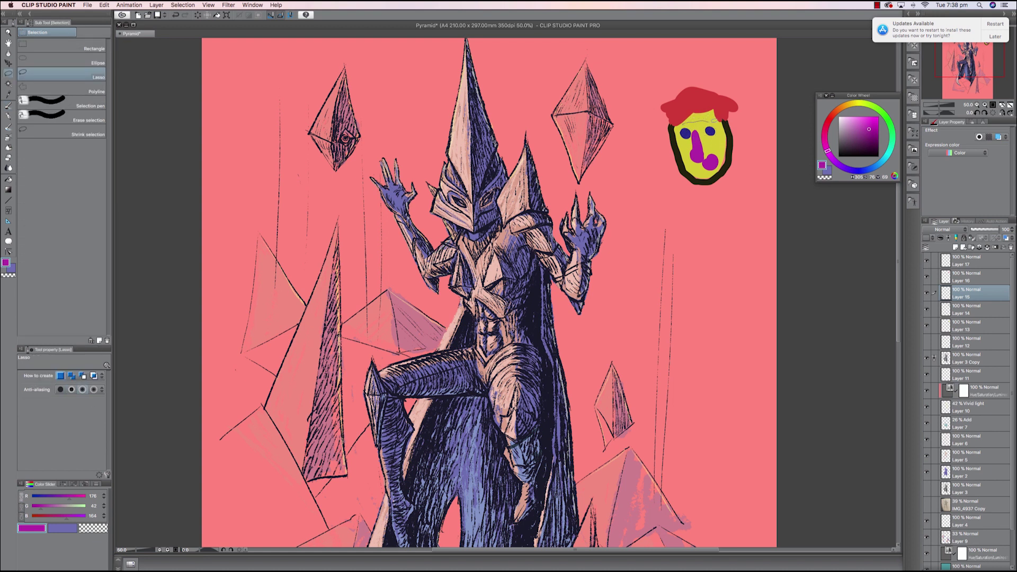
{"action": "key", "text": "super+t"}
{"action": "left_click_drag", "start_coordinate": [719, 121], "coordinate": [709, 133]}
{"action": "key", "text": "Return"}
{"action": "key", "text": "super+d"}
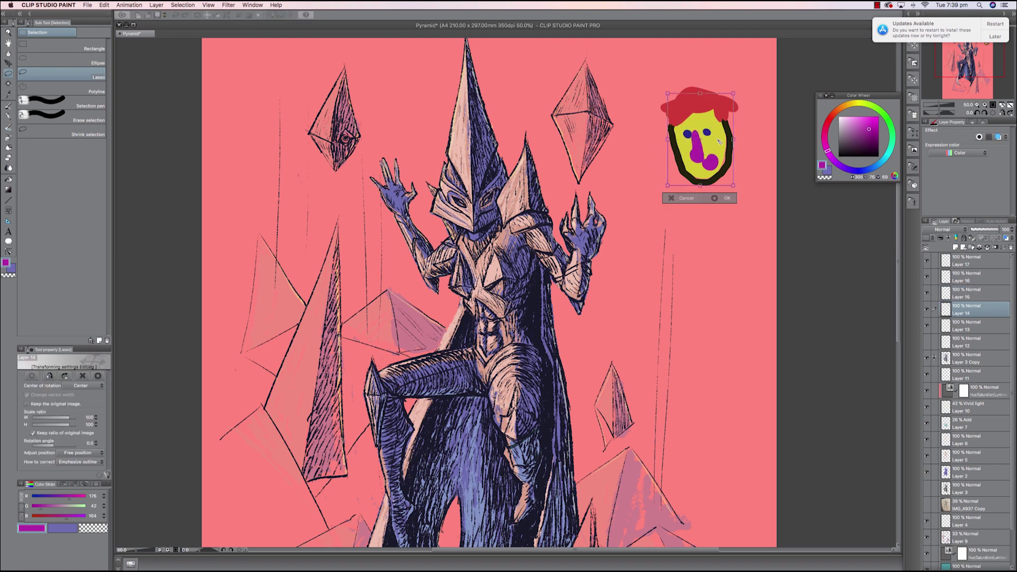
Select Layer 17 and reposition the nose and mouth with Transform
{"action": "left_click", "coordinate": [944, 272]}
{"action": "left_click", "coordinate": [945, 261]}
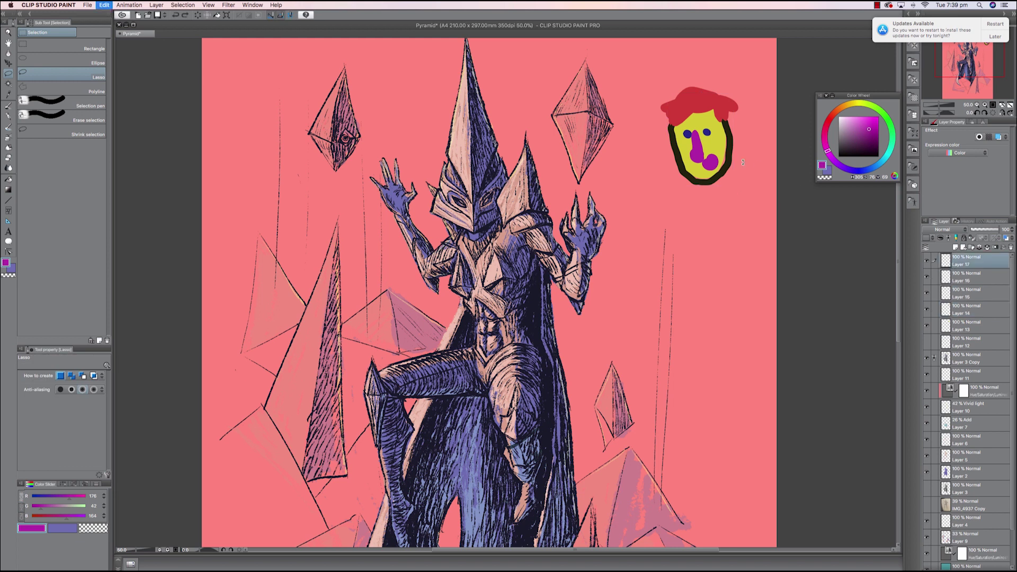
{"action": "key", "text": "super+t"}
{"action": "left_click_drag", "start_coordinate": [717, 168], "coordinate": [710, 160]}
{"action": "key", "text": "Return"}
Undo the repositioning of the individual face parts and clear the selection
{"action": "key", "text": "super+z"}
{"action": "key", "text": "super+z"}
{"action": "key", "text": "super+z"}
{"action": "key", "text": "super+d"}
Select Layers 13 through 17 together and scale the whole face down with Transform
{"action": "left_click", "coordinate": [947, 327], "text": "shift"}
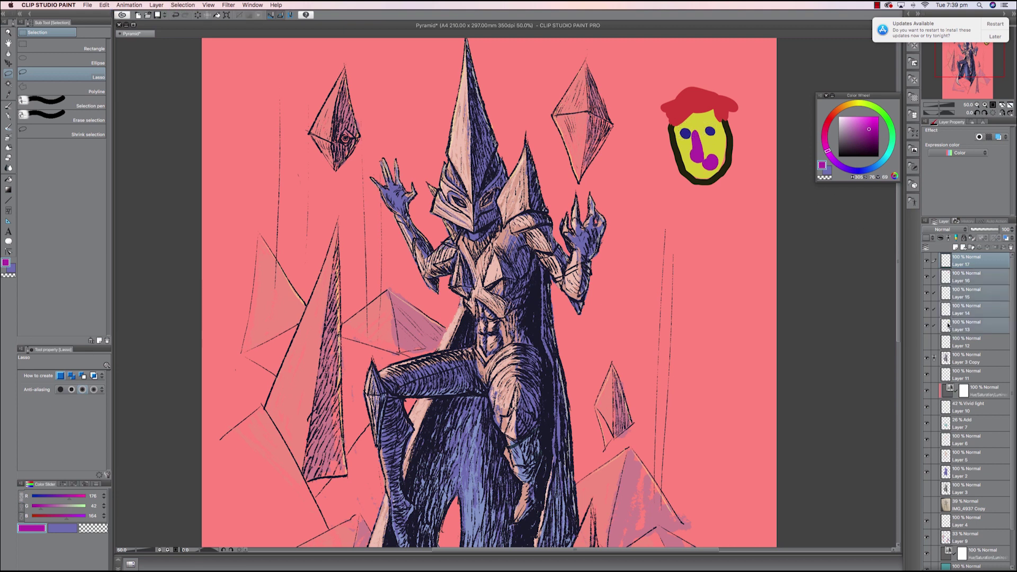
{"action": "key", "text": "super+t"}
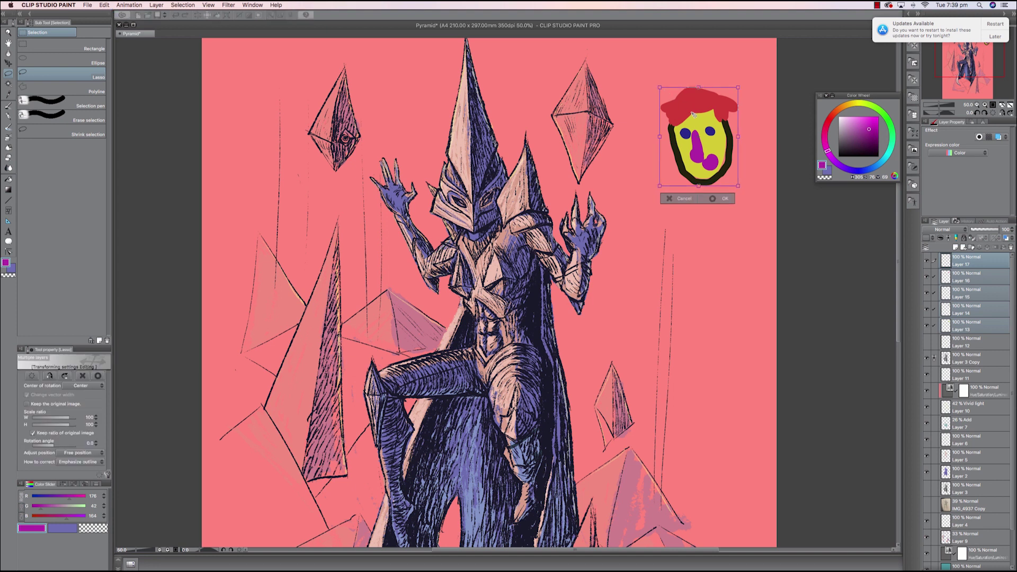
{"action": "key", "text": "Return"}
{"action": "key", "text": "super+t"}
{"action": "left_click_drag", "start_coordinate": [659, 86], "coordinate": [676, 109]}
{"action": "key", "text": "Return"}
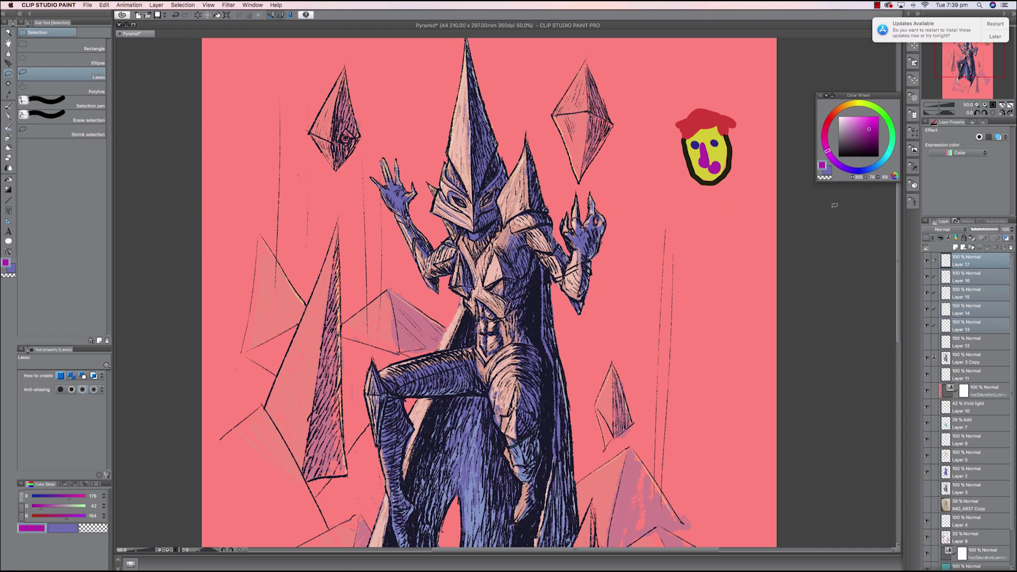
Try shrinking the hair, eyes, nose and mouth on Layers 15 to 17 together within the face, and undo the last changes
{"action": "key", "text": "super+t"}
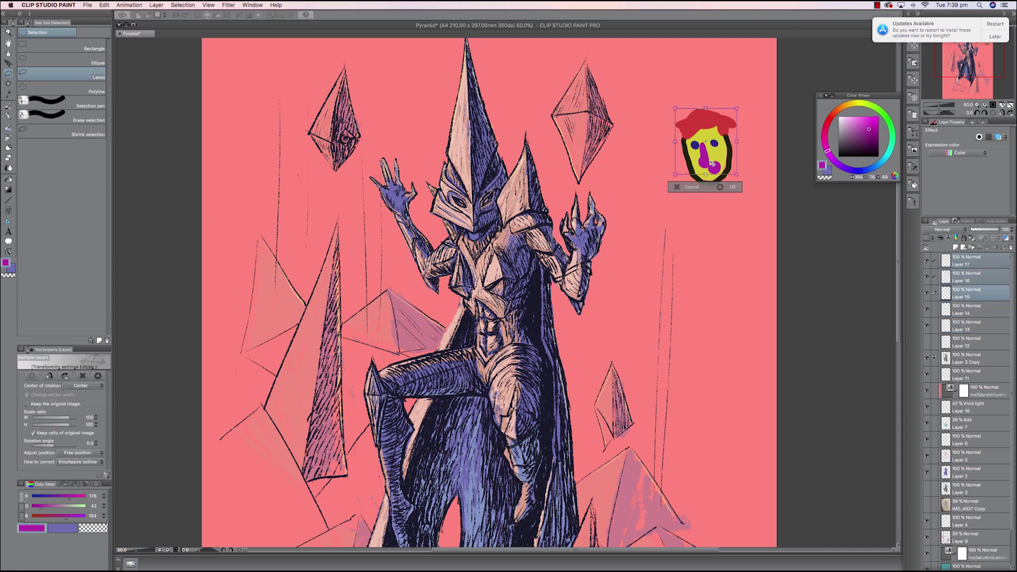
{"action": "left_click_drag", "start_coordinate": [706, 174], "coordinate": [725, 153]}
{"action": "key", "text": "Return"}
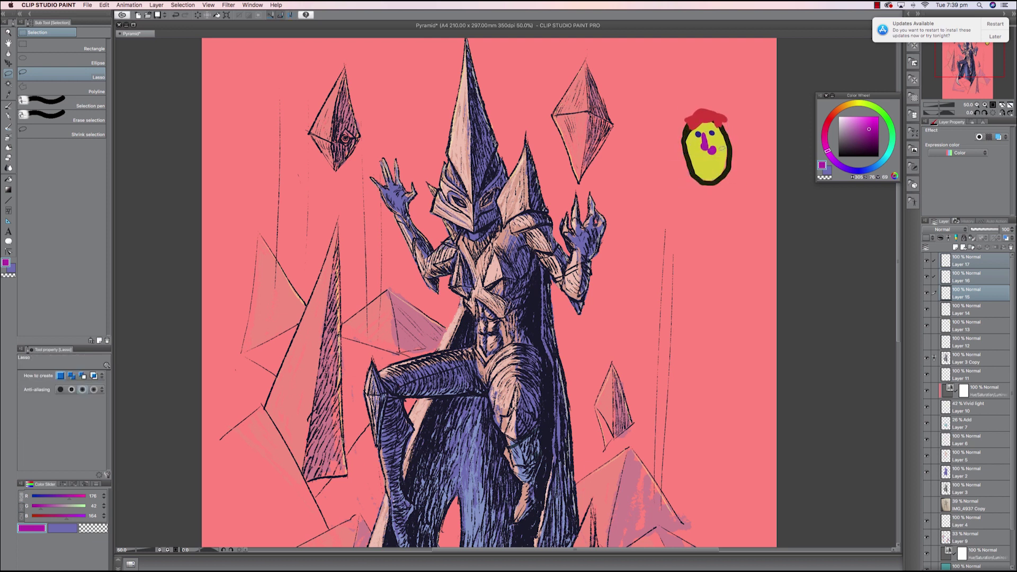
{"action": "left_click_drag", "start_coordinate": [720, 150], "coordinate": [726, 143]}
{"action": "key", "text": "super+z"}
{"action": "key", "text": "super+z"}
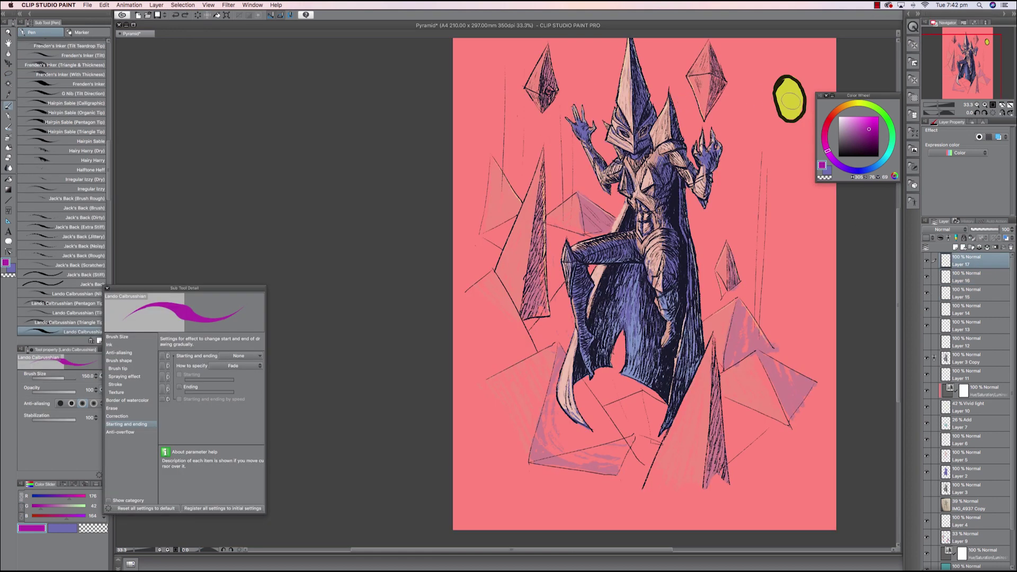
Hide Layers 13 through 17 so the test face is removed from the illustration's display
{"action": "key", "text": "h"}
{"action": "left_click_drag", "start_coordinate": [729, 97], "coordinate": [644, 156]}
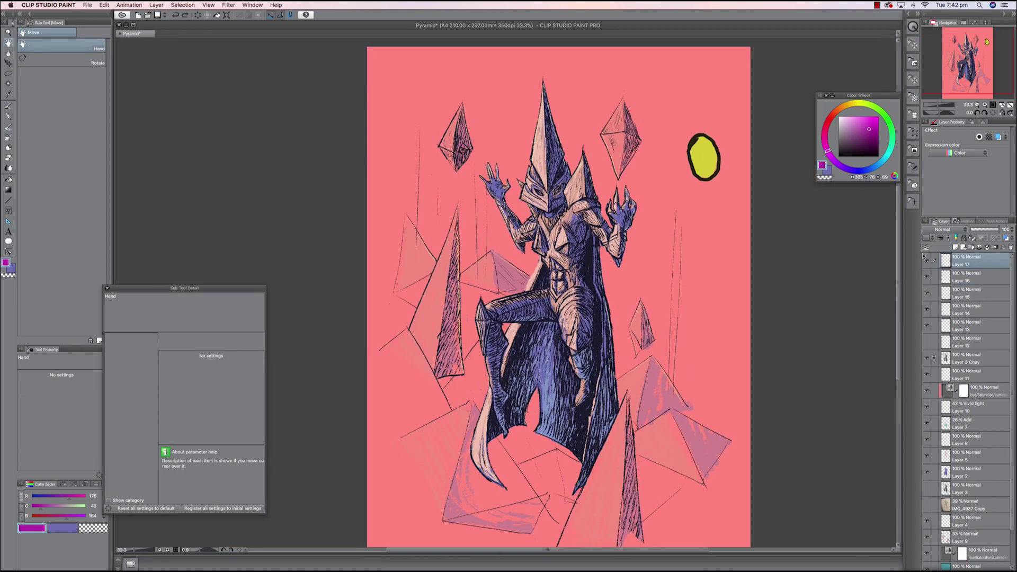
{"action": "left_click_drag", "start_coordinate": [928, 264], "coordinate": [933, 326]}
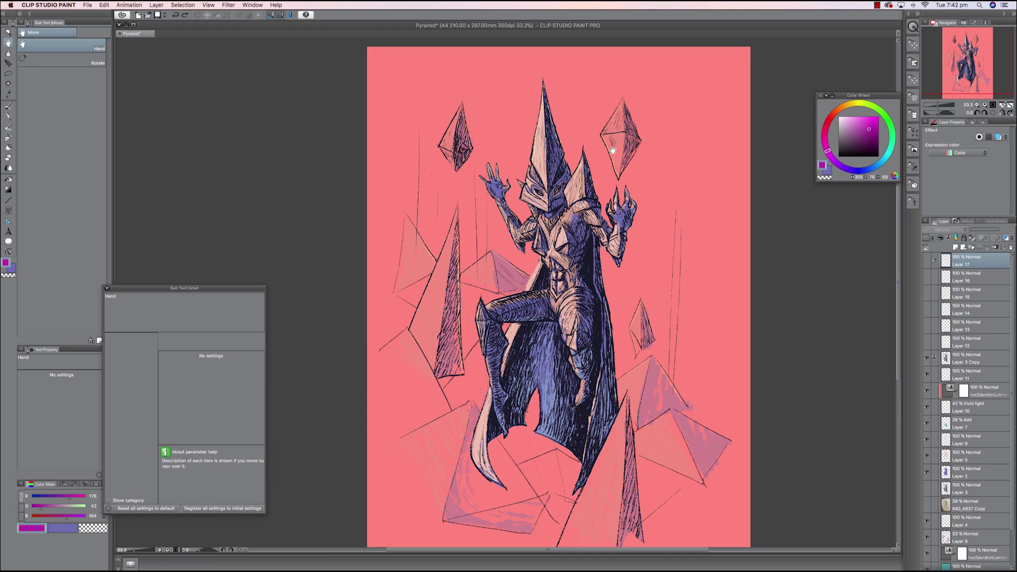
{"action": "left_click_drag", "start_coordinate": [645, 116], "coordinate": [630, 113]}
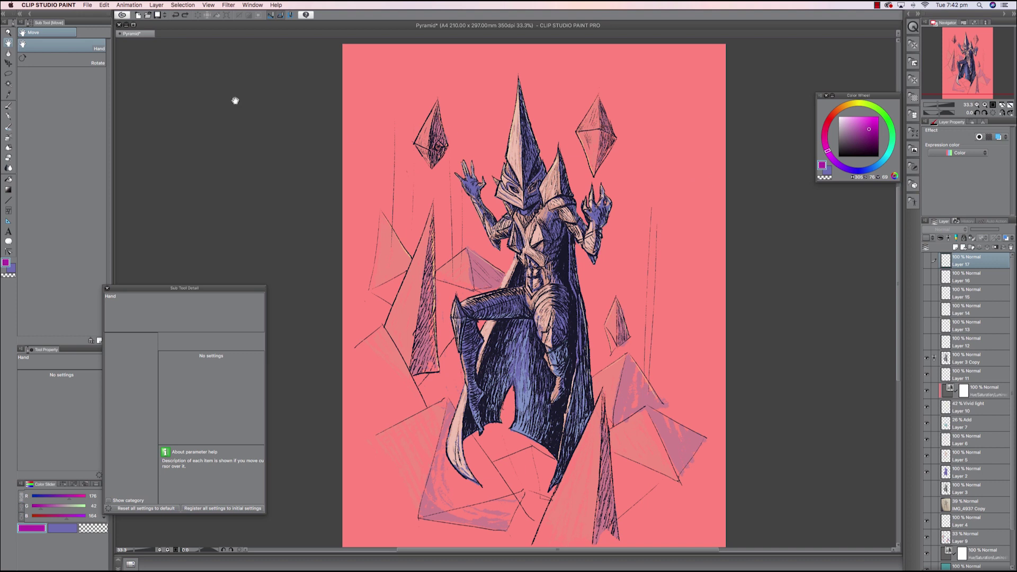
{"action": "left_click", "coordinate": [129, 5]}
{"action": "mouse_move", "coordinate": [169, 23]}
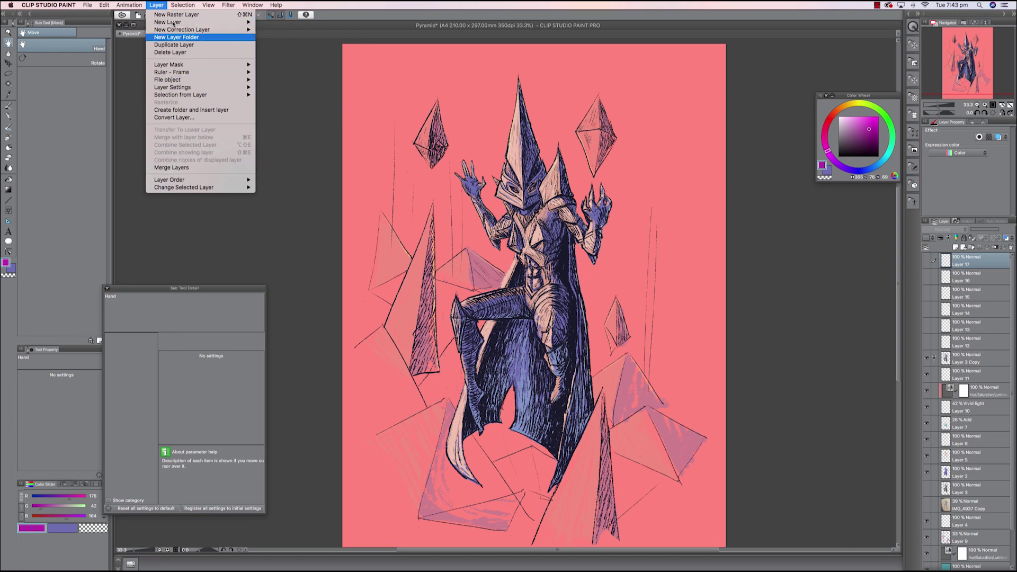
{"action": "key", "text": "Escape"}
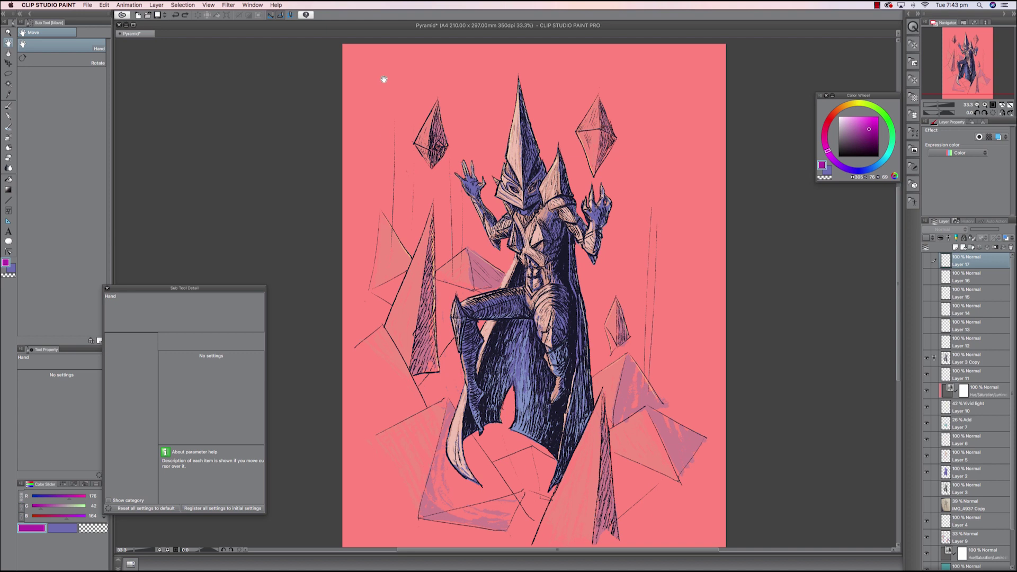
Select the Ballpoint pen and switch to the Watercolor Woolworth brush
{"action": "key", "text": "p"}
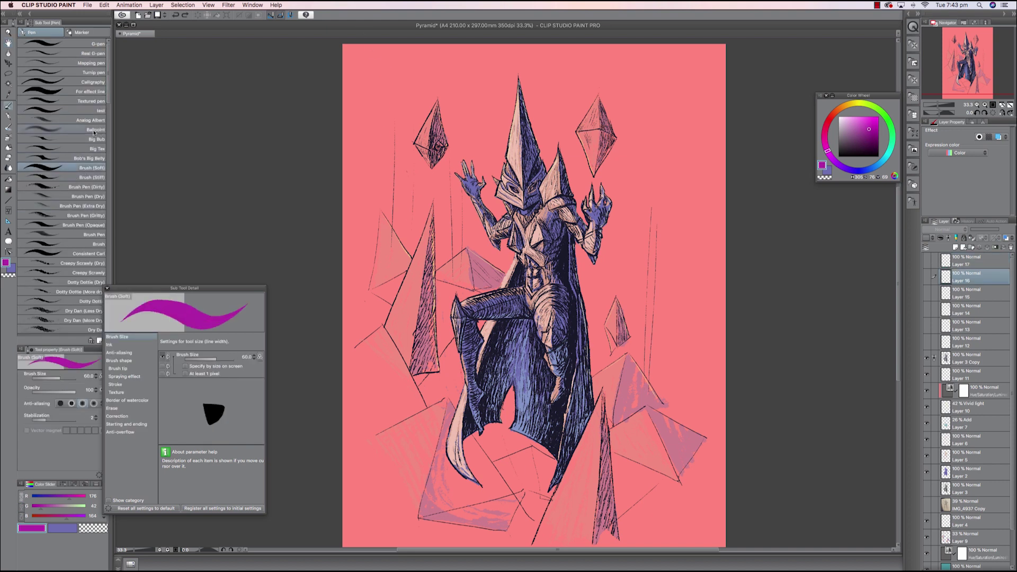
{"action": "left_click", "coordinate": [94, 131]}
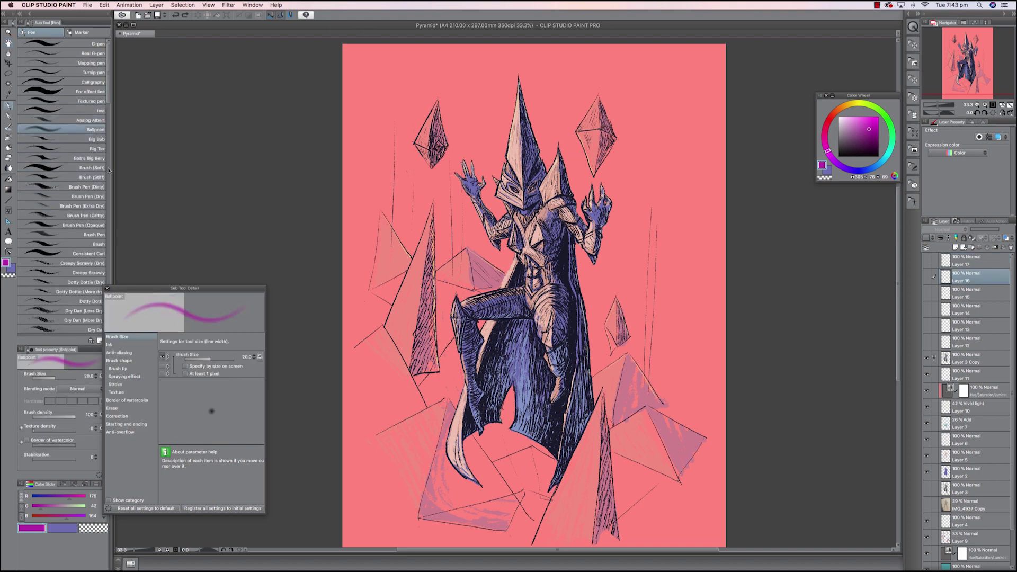
{"action": "left_click", "coordinate": [10, 128]}
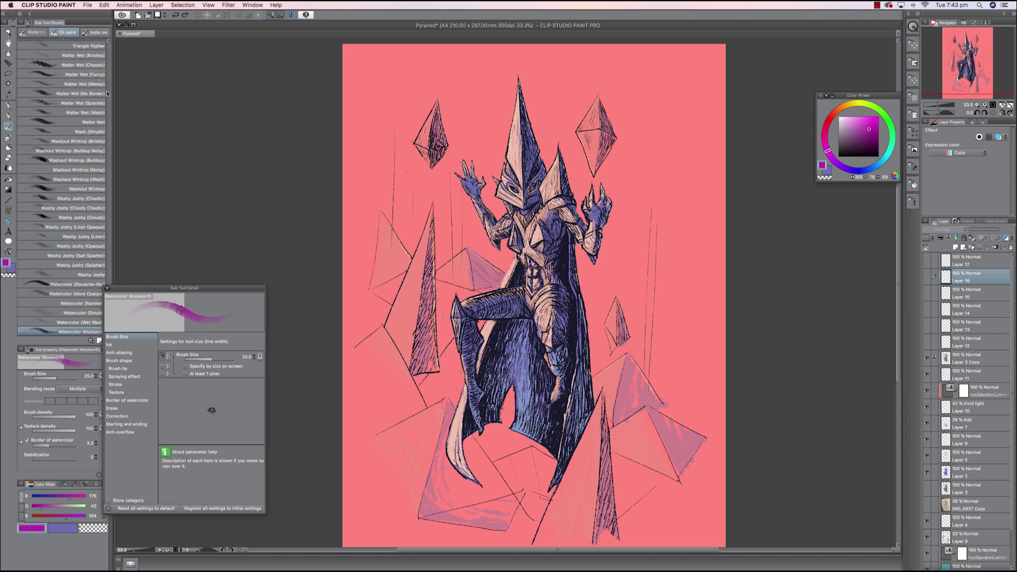
Choose the Oil paint flat brush and add a new layer above Layer 17 for testing it
{"action": "left_click", "coordinate": [67, 32]}
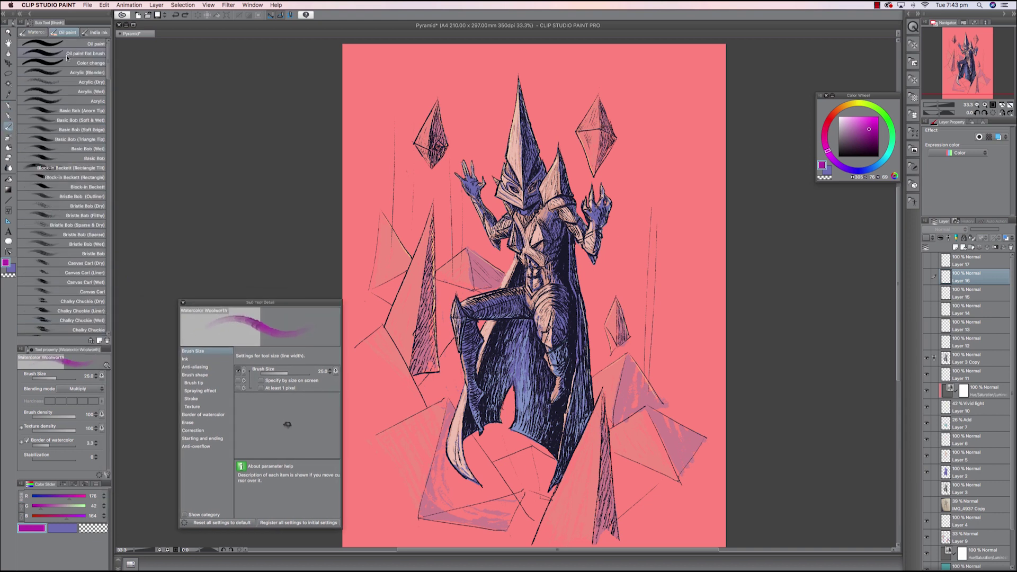
{"action": "left_click", "coordinate": [84, 53]}
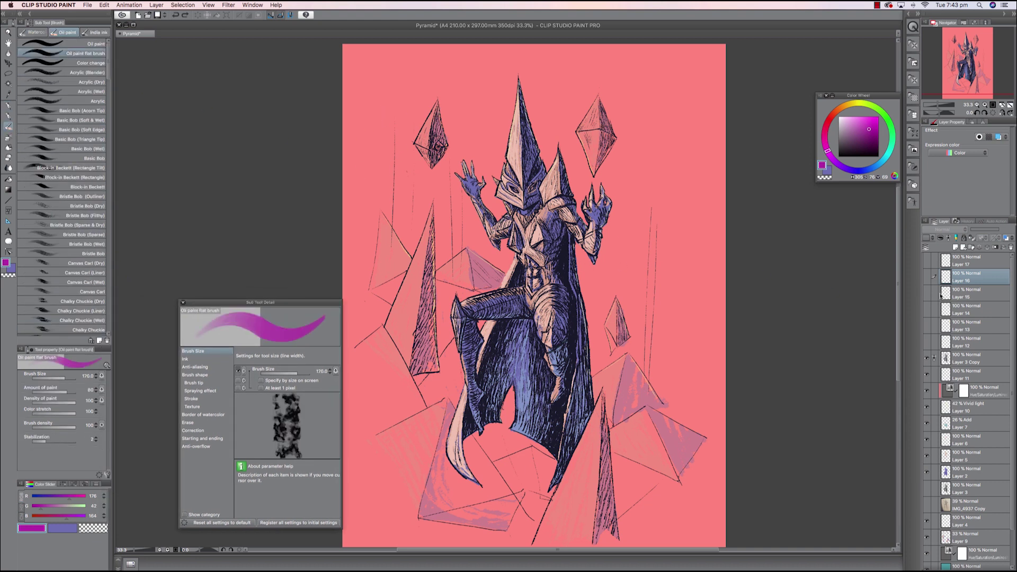
{"action": "left_click", "coordinate": [985, 266]}
{"action": "left_click", "coordinate": [955, 247]}
Try single Oil paint flat brush strokes in different colours over the crystal beside the hood, undoing each one
{"action": "left_click_drag", "start_coordinate": [382, 73], "coordinate": [387, 123]}
{"action": "key", "text": "super+z"}
{"action": "left_click", "coordinate": [866, 129]}
{"action": "left_click", "coordinate": [825, 139]}
{"action": "left_click", "coordinate": [858, 128]}
{"action": "key", "text": "super+z"}
{"action": "mouse_move", "coordinate": [401, 59]}
{"action": "left_mouse_down"}
{"action": "mouse_move", "coordinate": [432, 140]}
{"action": "mouse_move", "coordinate": [420, 219]}
{"action": "left_mouse_up"}
{"action": "key", "text": "super+z"}
{"action": "left_click_drag", "start_coordinate": [450, 72], "coordinate": [397, 199]}
{"action": "key", "text": "super+z"}
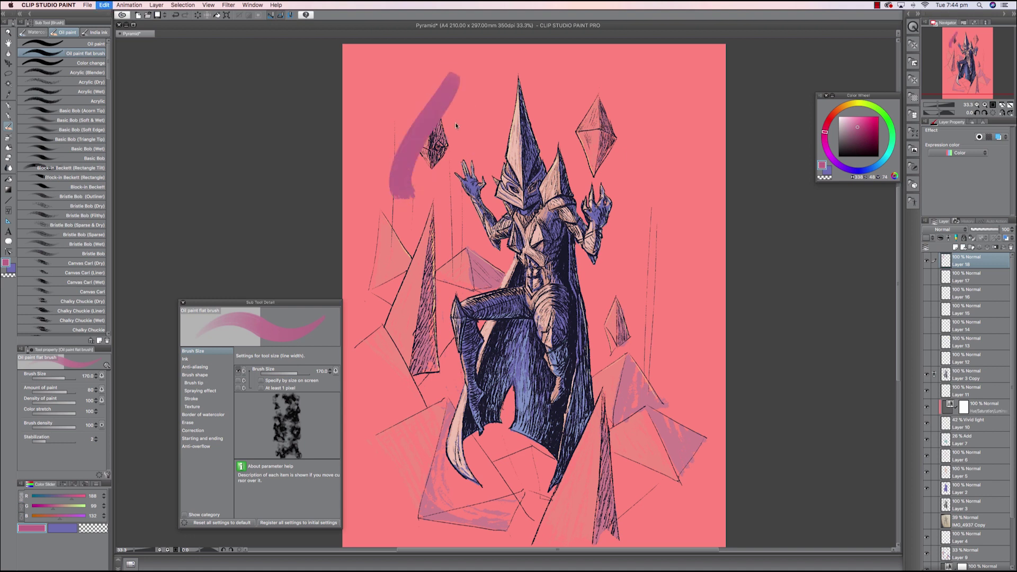
Paint overlapping vertical strokes beside the figure's hood, starting in muted pink and continuing in dark magenta so the colours mix
{"action": "left_click_drag", "start_coordinate": [399, 91], "coordinate": [383, 169]}
{"action": "left_click_drag", "start_coordinate": [408, 109], "coordinate": [404, 183]}
{"action": "left_click", "coordinate": [868, 130]}
{"action": "left_click_drag", "start_coordinate": [415, 101], "coordinate": [416, 180]}
{"action": "key", "text": "super+z"}
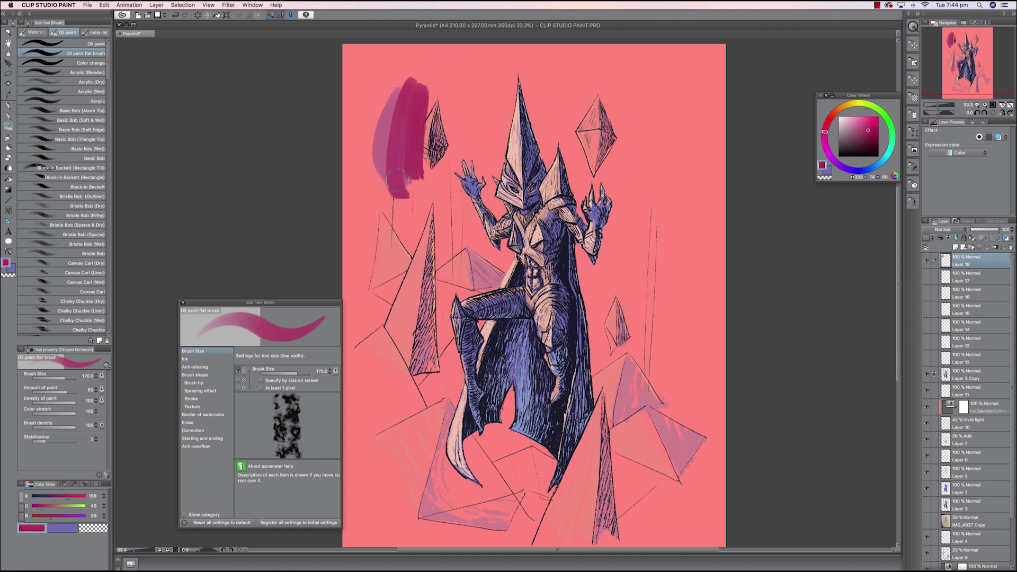
{"action": "left_click_drag", "start_coordinate": [414, 86], "coordinate": [424, 207]}
{"action": "left_click_drag", "start_coordinate": [441, 71], "coordinate": [421, 223]}
{"action": "mouse_move", "coordinate": [413, 79]}
{"action": "left_mouse_down"}
{"action": "mouse_move", "coordinate": [347, 118]}
{"action": "mouse_move", "coordinate": [385, 85]}
{"action": "mouse_move", "coordinate": [403, 104]}
{"action": "mouse_move", "coordinate": [416, 192]}
{"action": "left_mouse_up"}
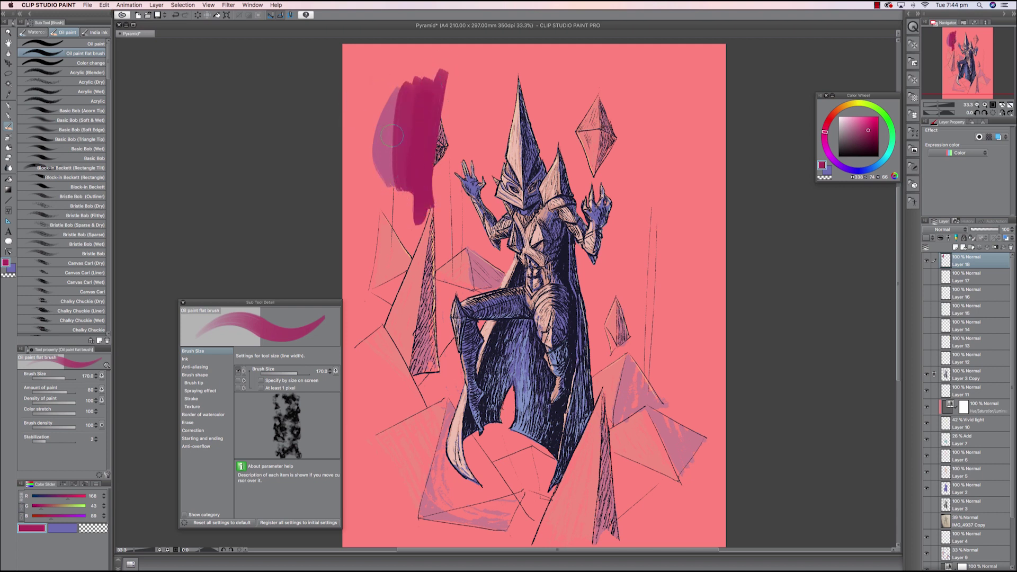
Smooth the edge between the purple and magenta paint with the Blend tool and add another stroke with the Oil paint flat brush
{"action": "key", "text": "j"}
{"action": "left_click_drag", "start_coordinate": [397, 155], "coordinate": [393, 175]}
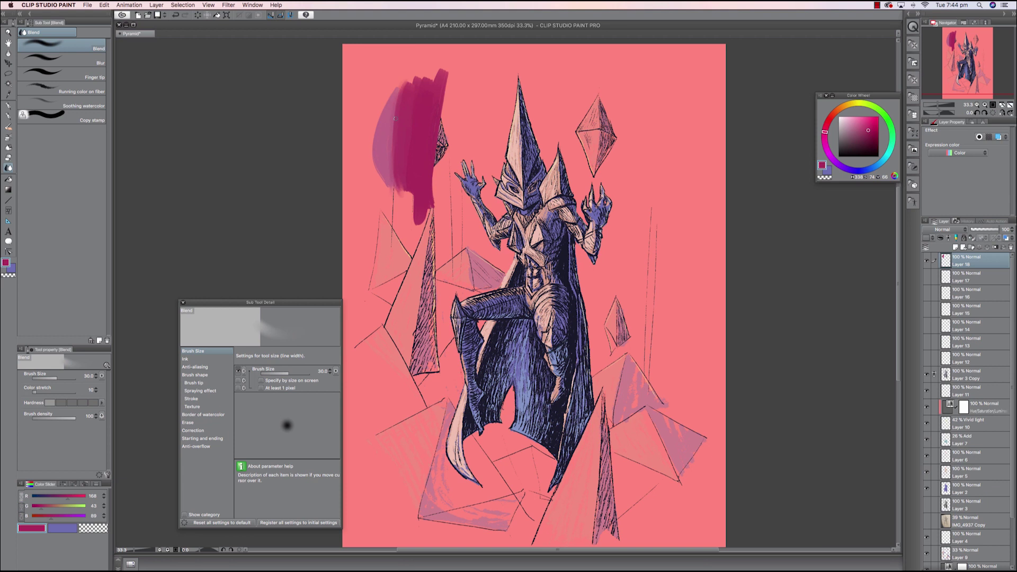
{"action": "key", "text": "b"}
{"action": "left_click_drag", "start_coordinate": [459, 67], "coordinate": [439, 143]}
{"action": "key", "text": "j"}
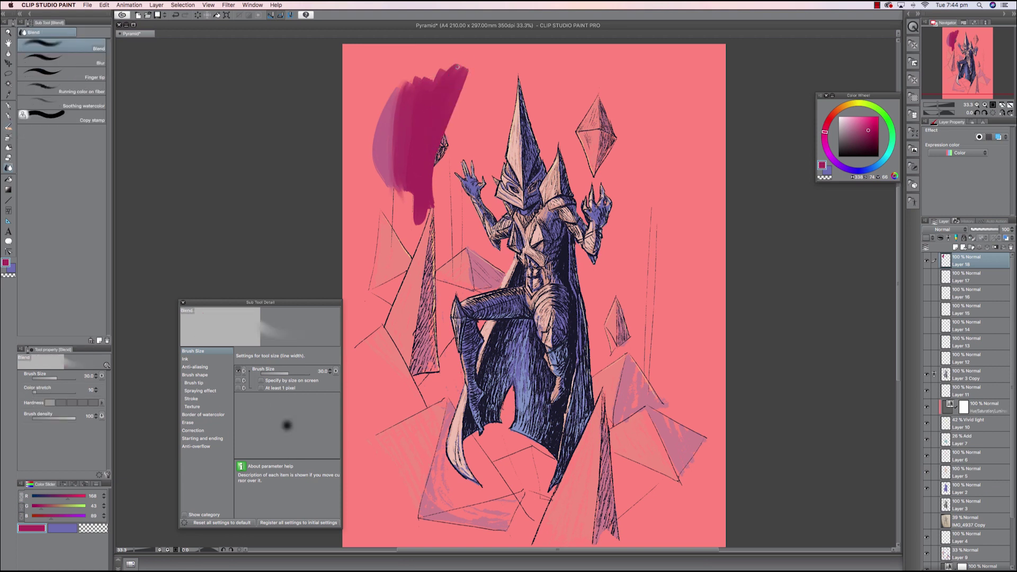
{"action": "key", "text": "b"}
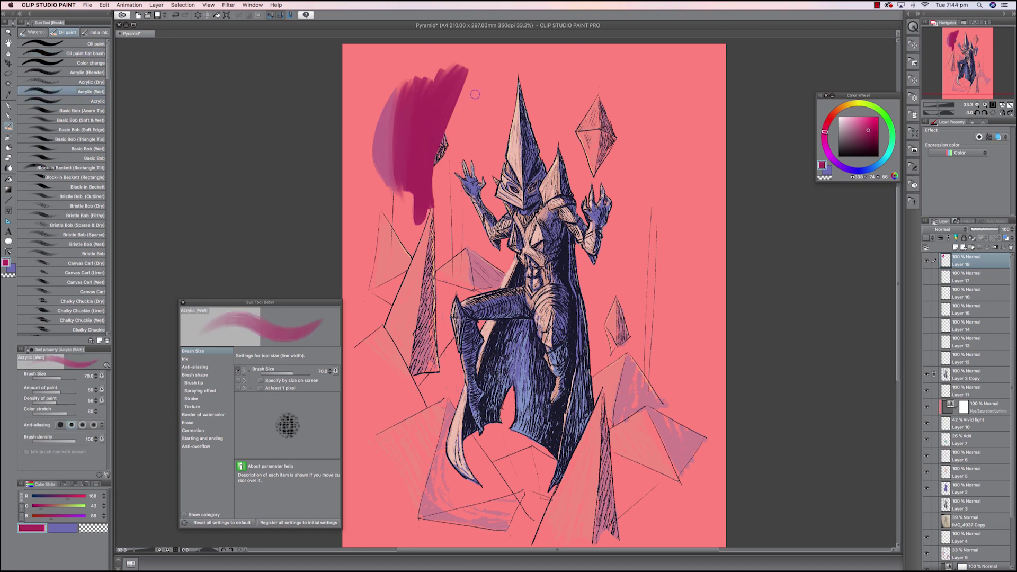
Paint along the swatch's edge with Acrylic (Wet) in magenta and very dark magenta, enlarging the brush to 200
{"action": "left_click_drag", "start_coordinate": [475, 95], "coordinate": [435, 209]}
{"action": "left_click", "coordinate": [856, 146]}
{"action": "left_click_drag", "start_coordinate": [479, 64], "coordinate": [419, 185]}
{"action": "key", "text": "bracketright"}
{"action": "key", "text": "bracketright"}
{"action": "key", "text": "bracketright"}
{"action": "key", "text": "bracketright"}
{"action": "key", "text": "bracketright"}
{"action": "left_click_drag", "start_coordinate": [487, 66], "coordinate": [419, 217]}
{"action": "left_click_drag", "start_coordinate": [493, 58], "coordinate": [477, 80]}
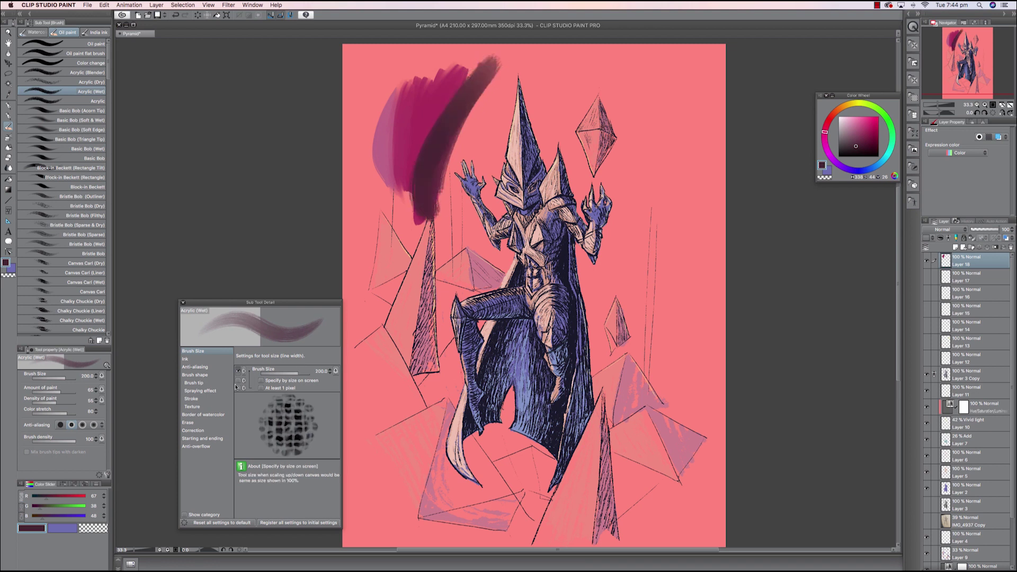
Examine the Acrylic (Wet) brush's settings for Brush tip, Spraying effect, Stroke and Texture
{"action": "left_click", "coordinate": [211, 383]}
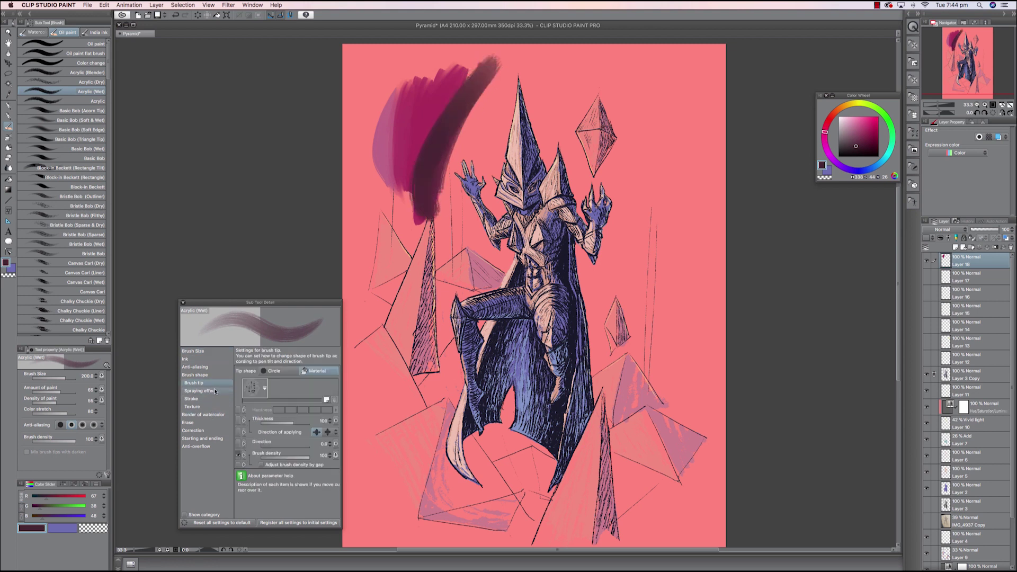
{"action": "left_click", "coordinate": [214, 391]}
{"action": "left_click", "coordinate": [214, 399]}
{"action": "left_click", "coordinate": [215, 407]}
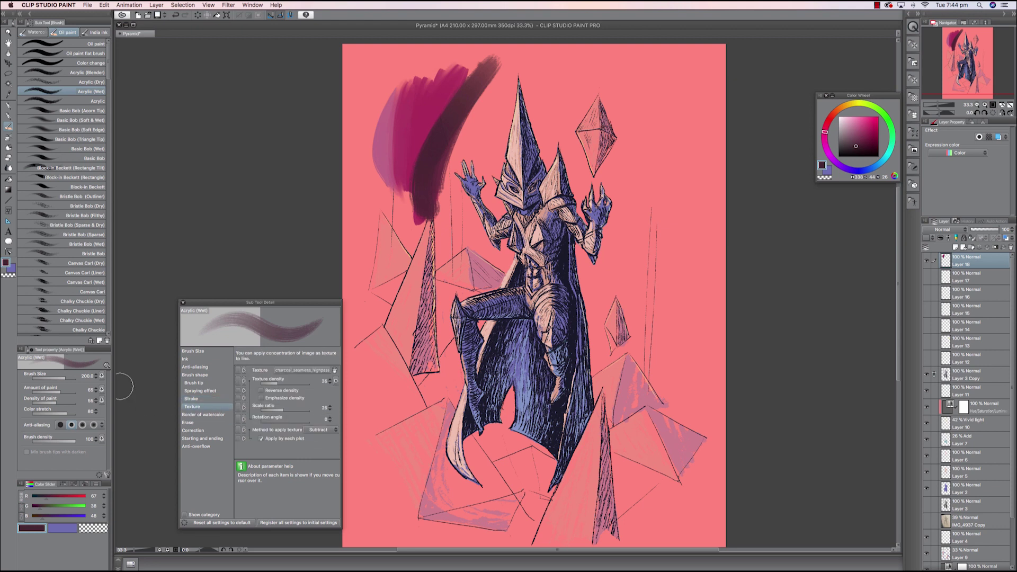
Set the Acrylic (Wet) brush size to 70 and brush density to 24, lower its paint settings, and test strokes beside the swatch
{"action": "left_click_drag", "start_coordinate": [56, 378], "coordinate": [53, 442]}
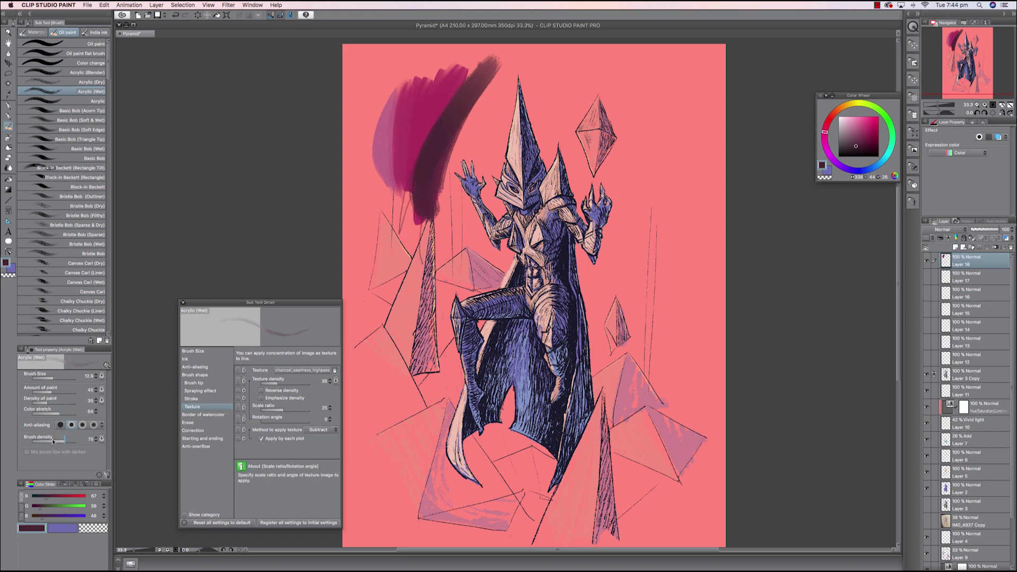
{"action": "left_click_drag", "start_coordinate": [495, 96], "coordinate": [447, 180]}
{"action": "key", "text": "super+z"}
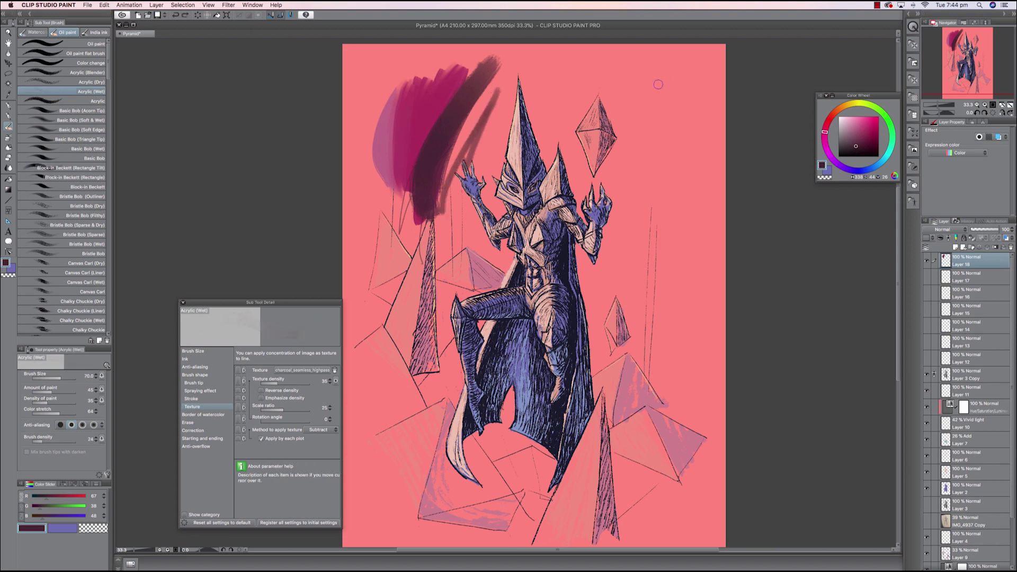
Switch to the Acrylic (Blender) brush and work dark strokes through the purple side of the swatch
{"action": "left_click", "coordinate": [87, 72]}
{"action": "mouse_move", "coordinate": [377, 175]}
{"action": "left_mouse_down"}
{"action": "mouse_move", "coordinate": [411, 66]}
{"action": "mouse_move", "coordinate": [398, 175]}
{"action": "left_mouse_up"}
{"action": "left_click_drag", "start_coordinate": [401, 114], "coordinate": [424, 203]}
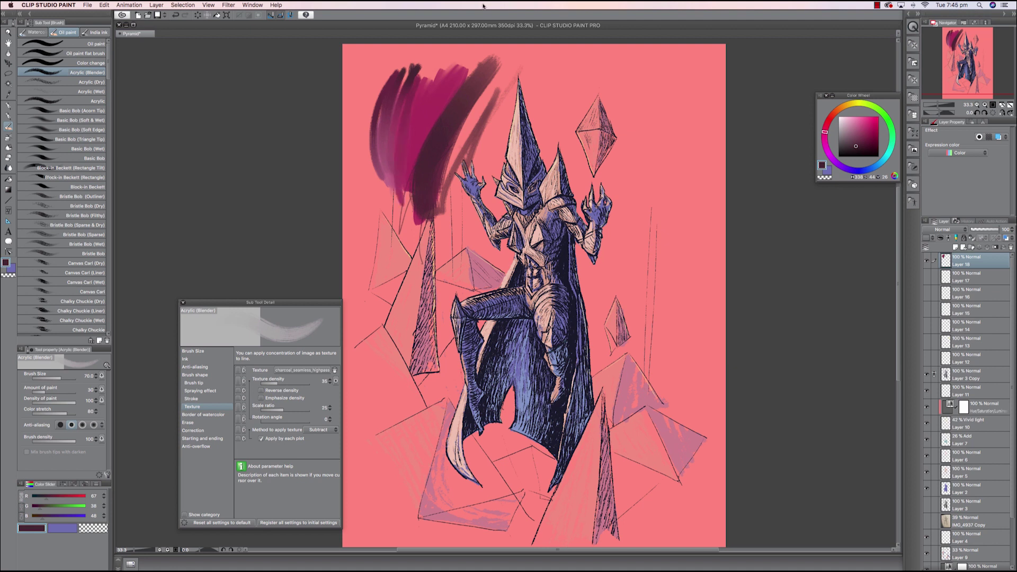